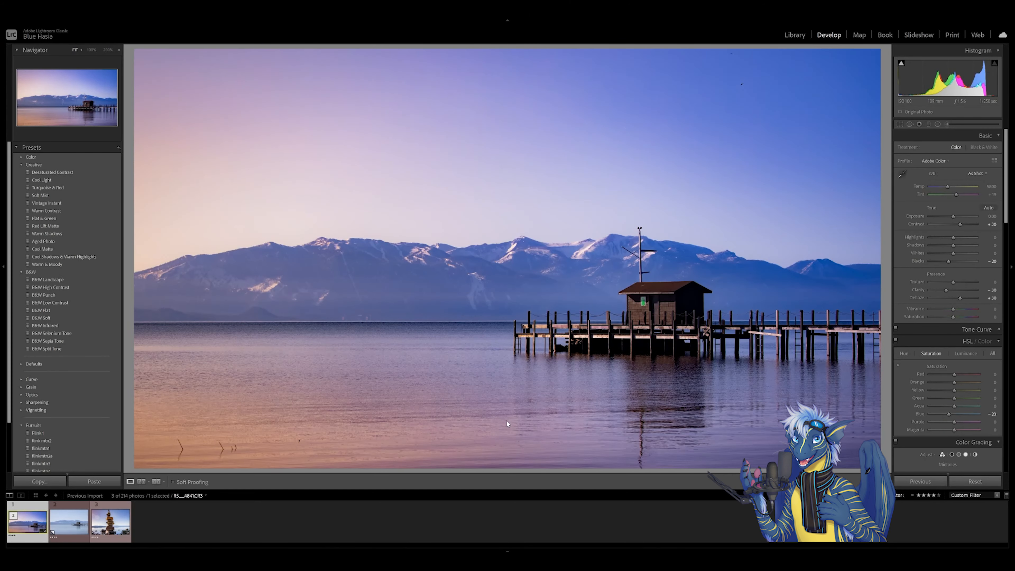
# Compare the edited pier photo with its unedited virtual copy and inspect the edited photo's crop.
pyautogui.press('Right')
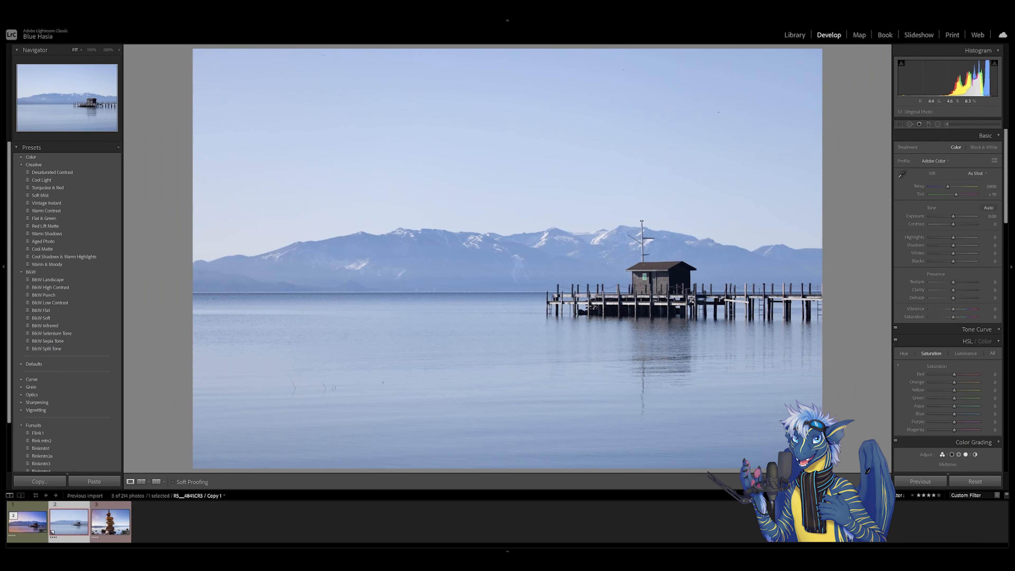
pyautogui.press('Left')
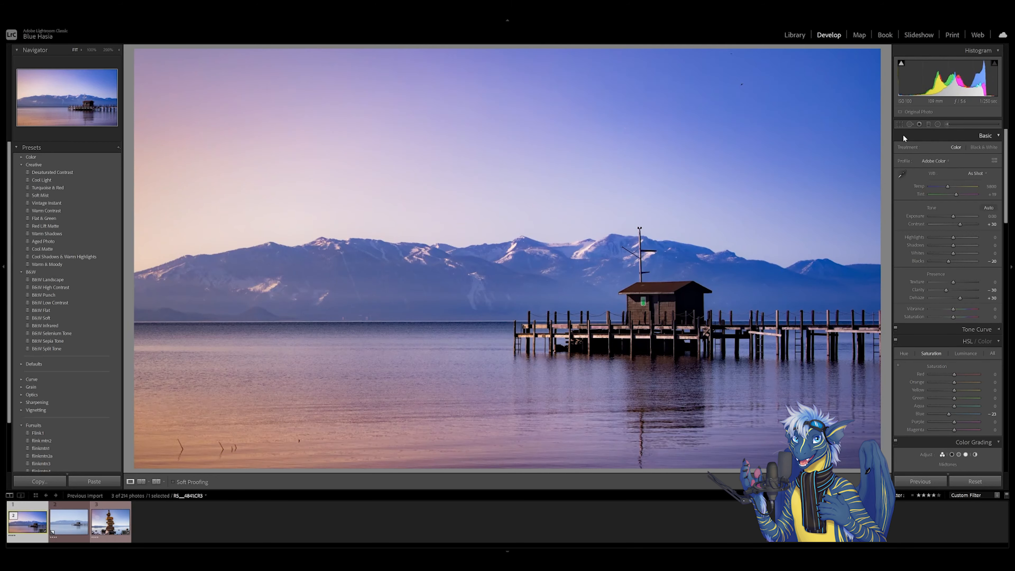
pyautogui.click(899, 124)
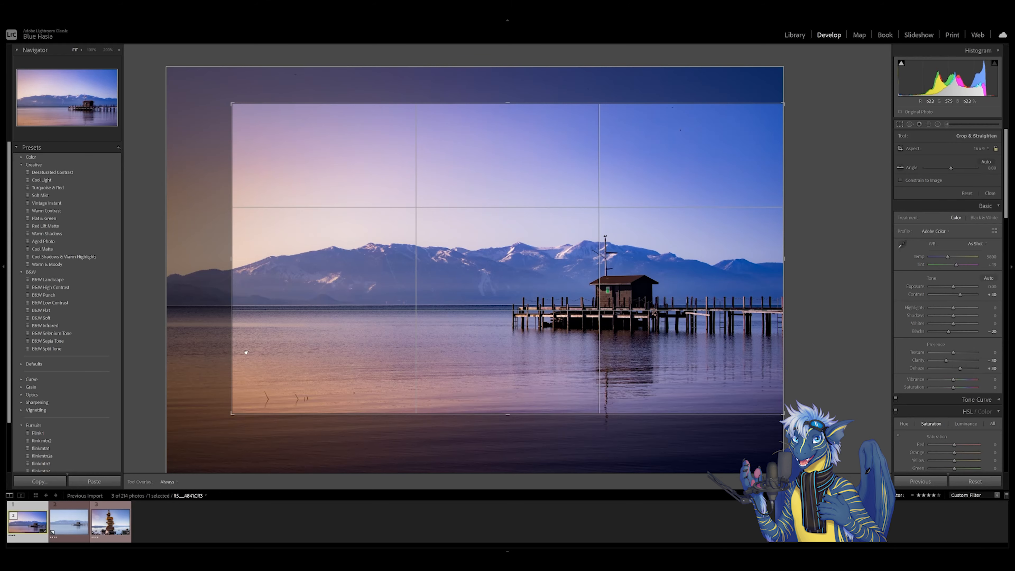
# Crop the unedited virtual copy to a 16 x 9 aspect, trimming the empty side so the pier house sits near the right third line.
pyautogui.click(69, 521)
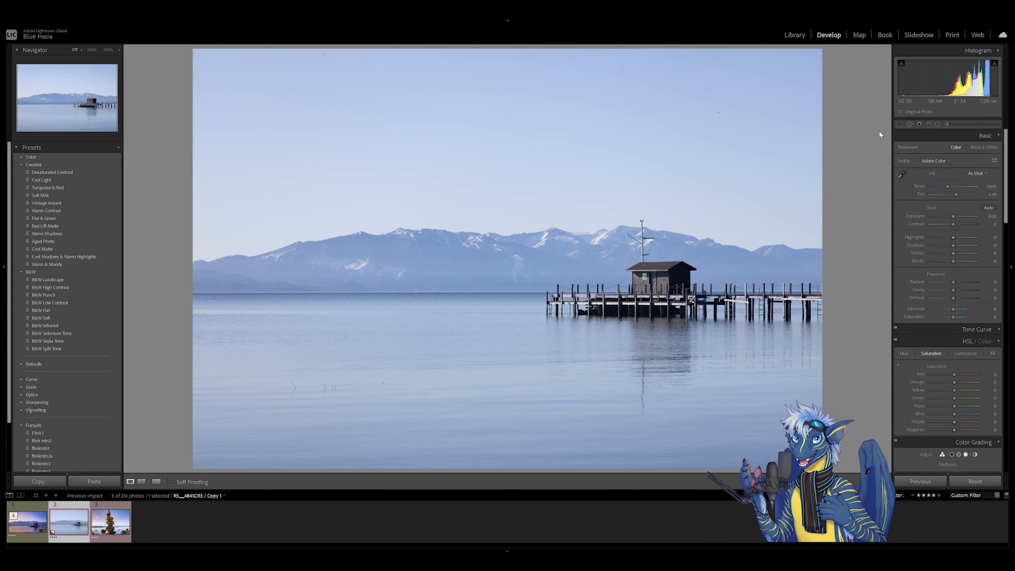
pyautogui.click(899, 123)
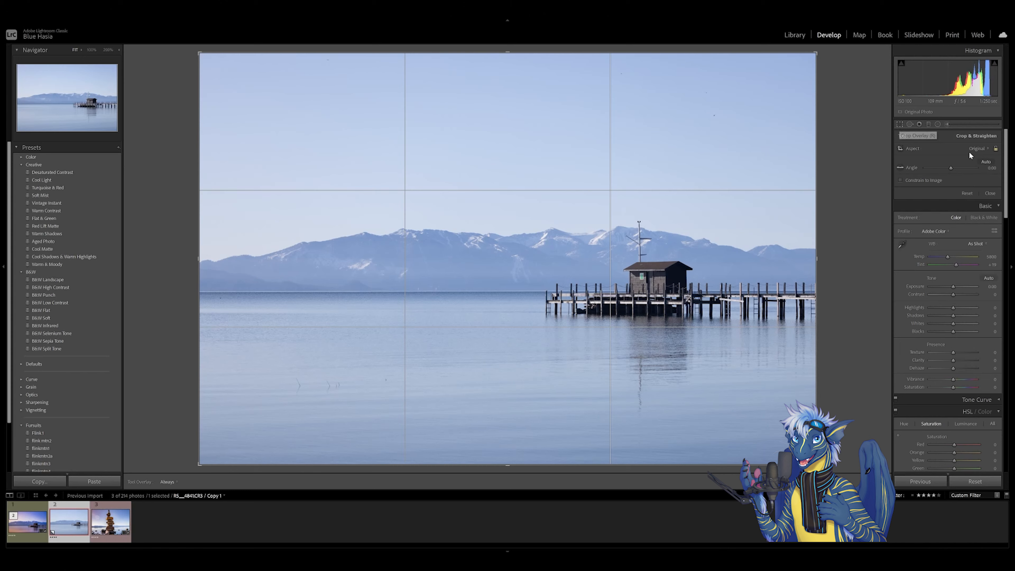
pyautogui.click(975, 148)
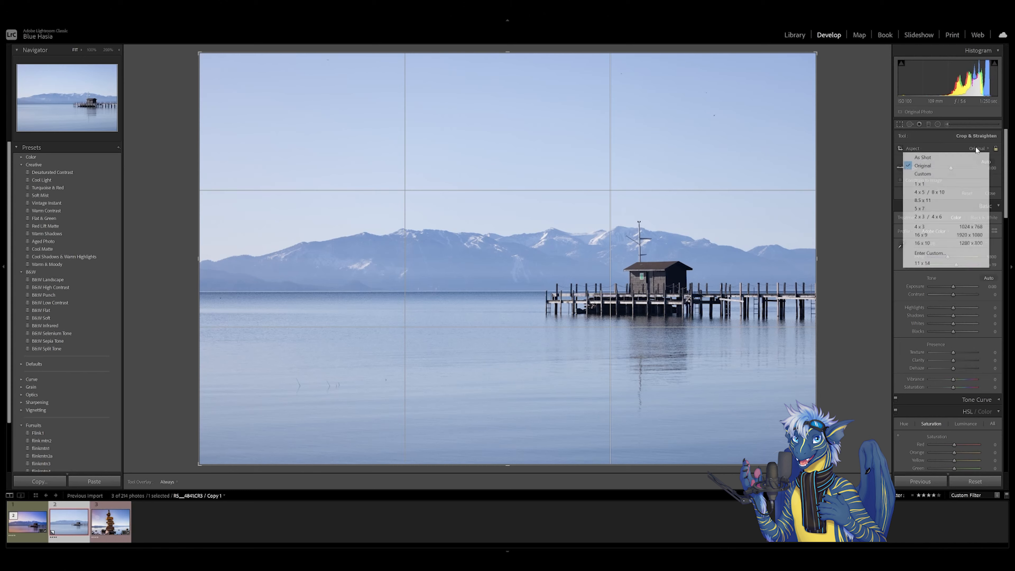
pyautogui.click(918, 234)
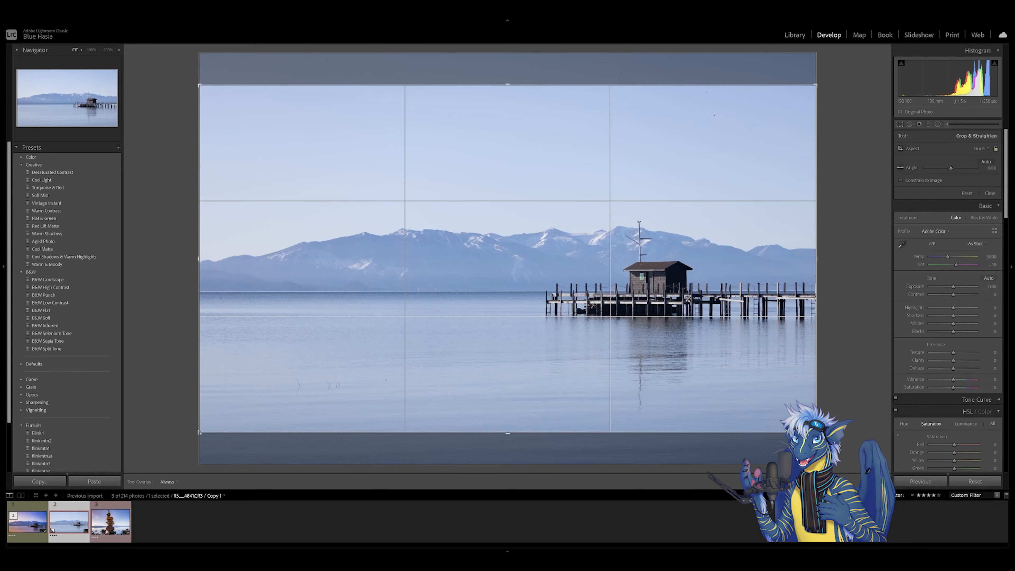
pyautogui.moveTo(199, 432); pyautogui.dragTo(224, 431)
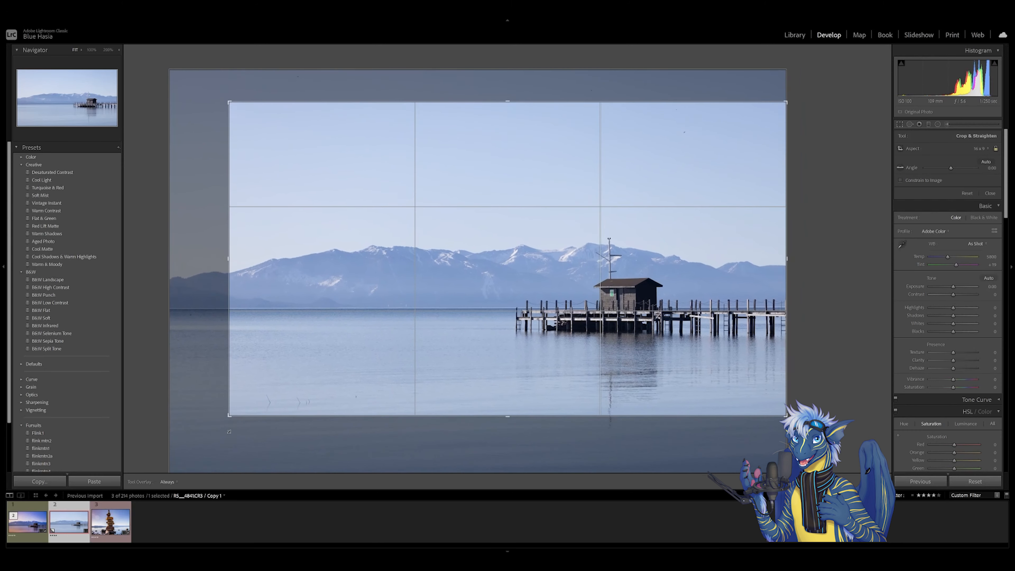
pyautogui.moveTo(442, 258); pyautogui.dragTo(430, 257)
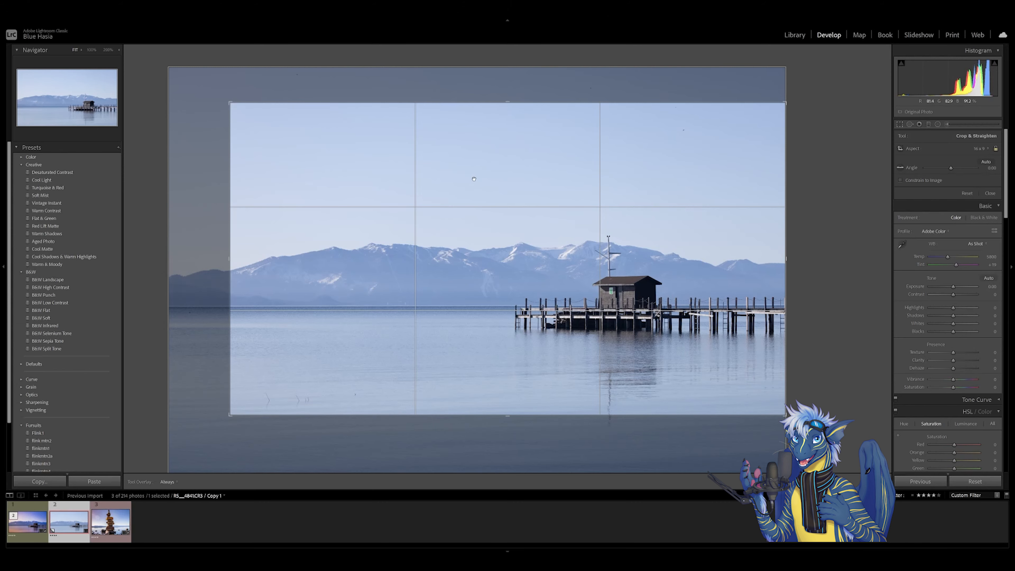
pyautogui.click(899, 124)
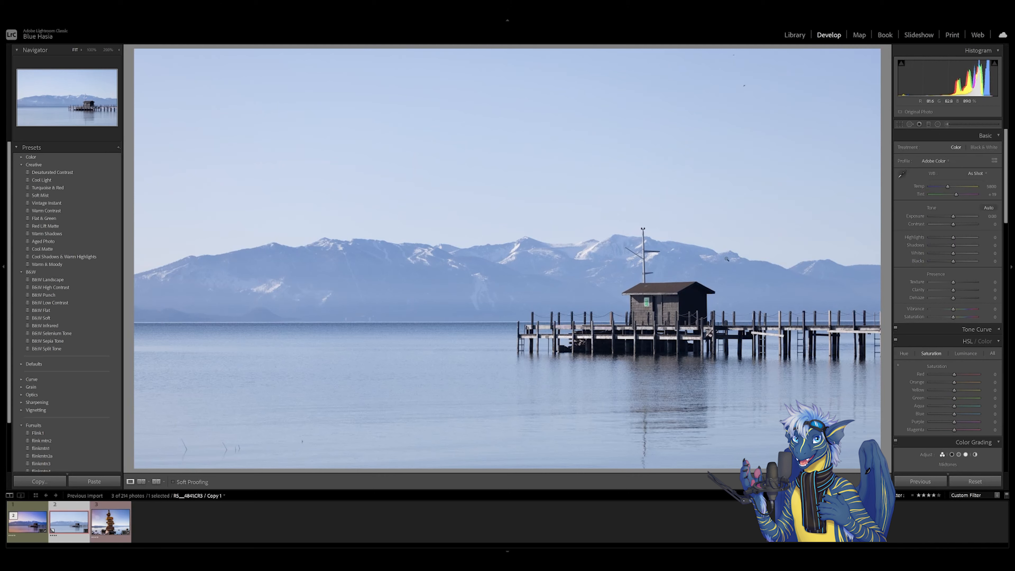
# Set the copy's Contrast to +30 and Blacks to -20.
pyautogui.click(991, 225)
pyautogui.write('30')
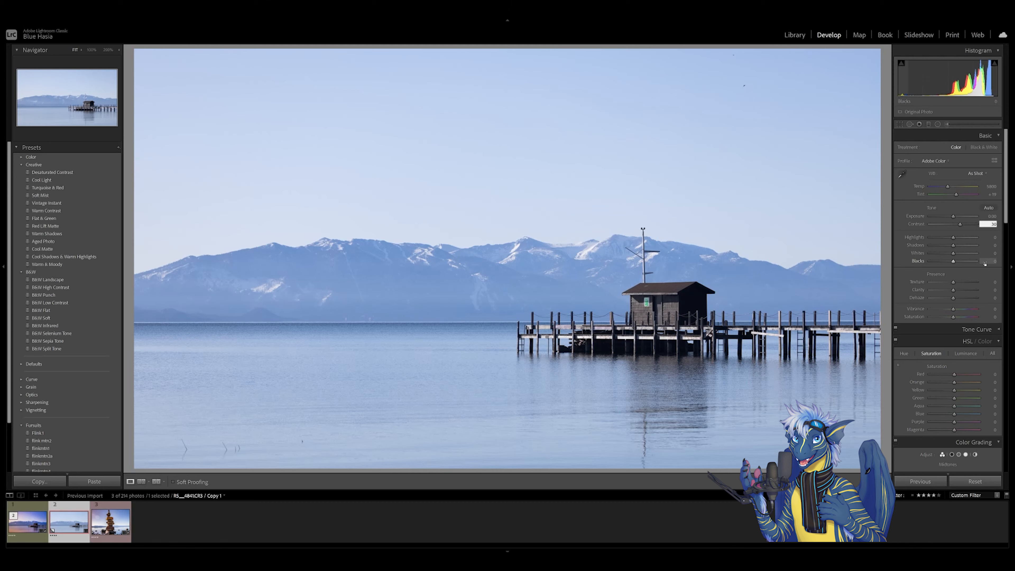
pyautogui.moveTo(951, 261); pyautogui.dragTo(948, 261)
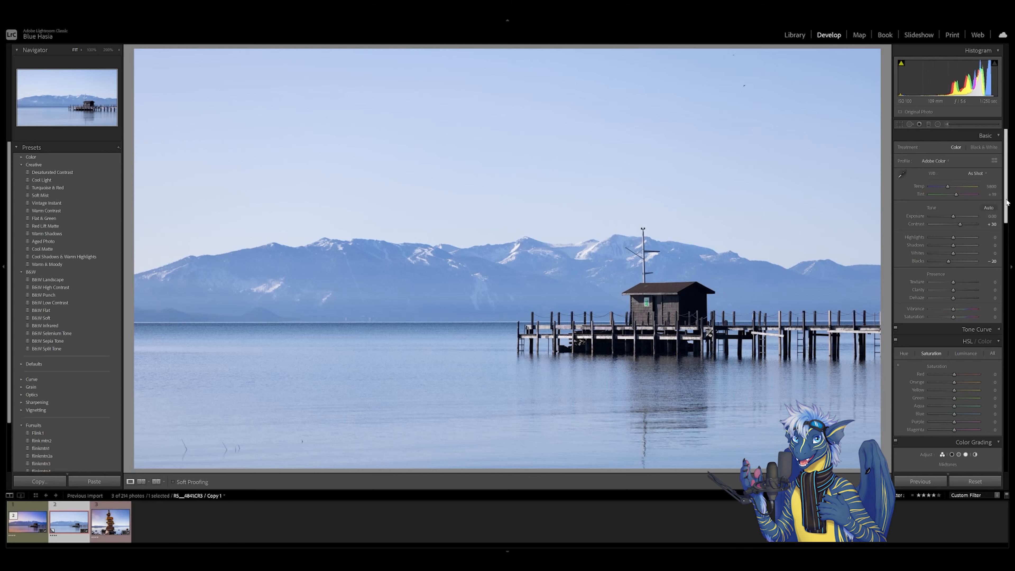
# Set Clarity to -30 and Dehaze to +30.
pyautogui.moveTo(1006, 199); pyautogui.dragTo(1006, 217)
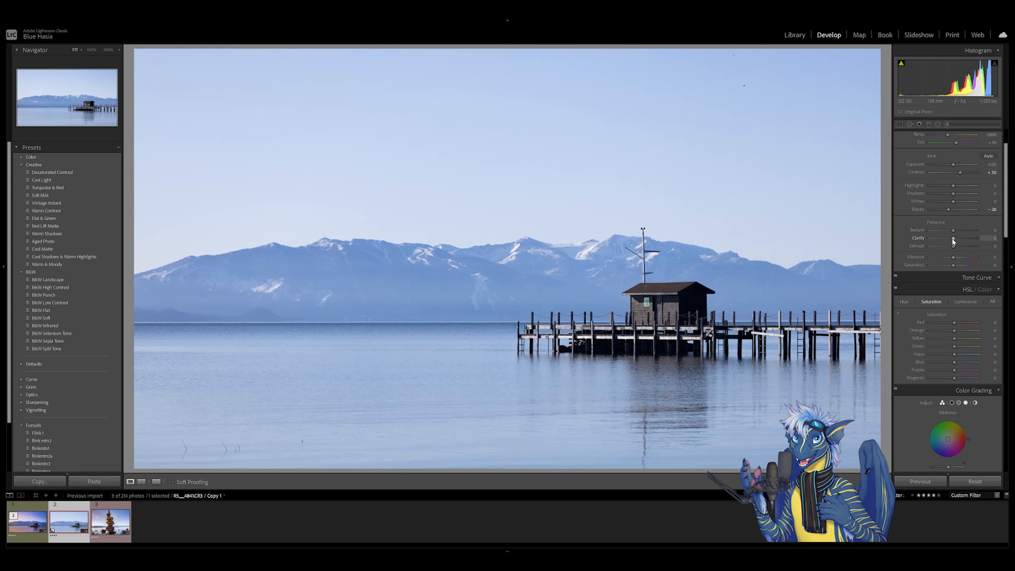
pyautogui.moveTo(953, 239); pyautogui.dragTo(945, 239)
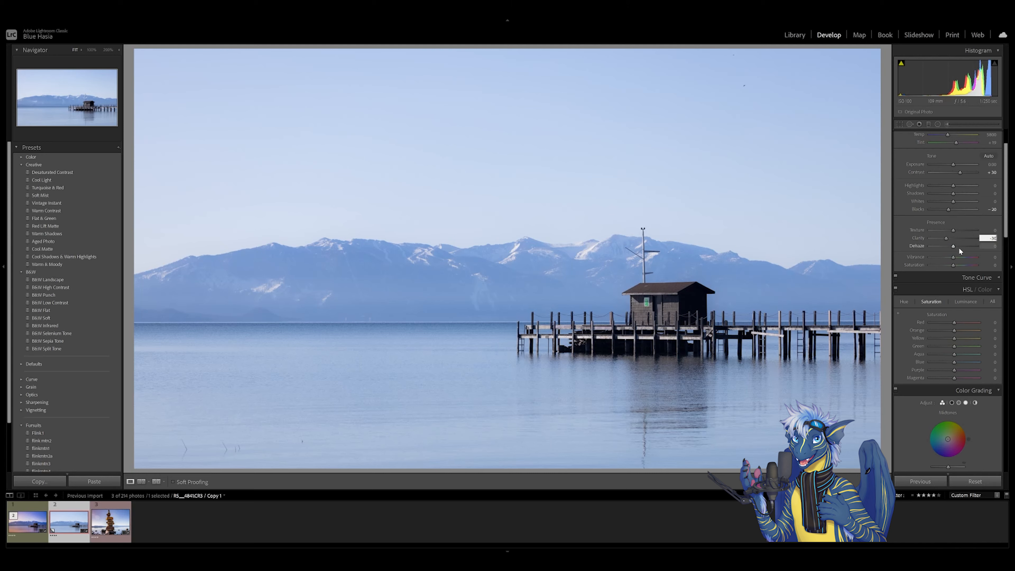
pyautogui.moveTo(953, 246); pyautogui.dragTo(958, 247)
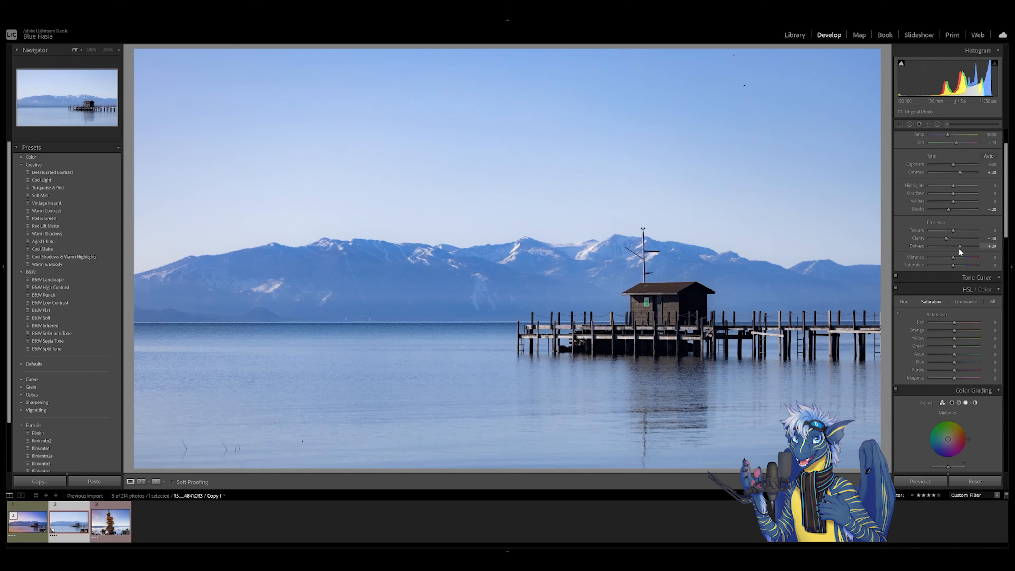
pyautogui.moveTo(959, 248); pyautogui.dragTo(959, 249)
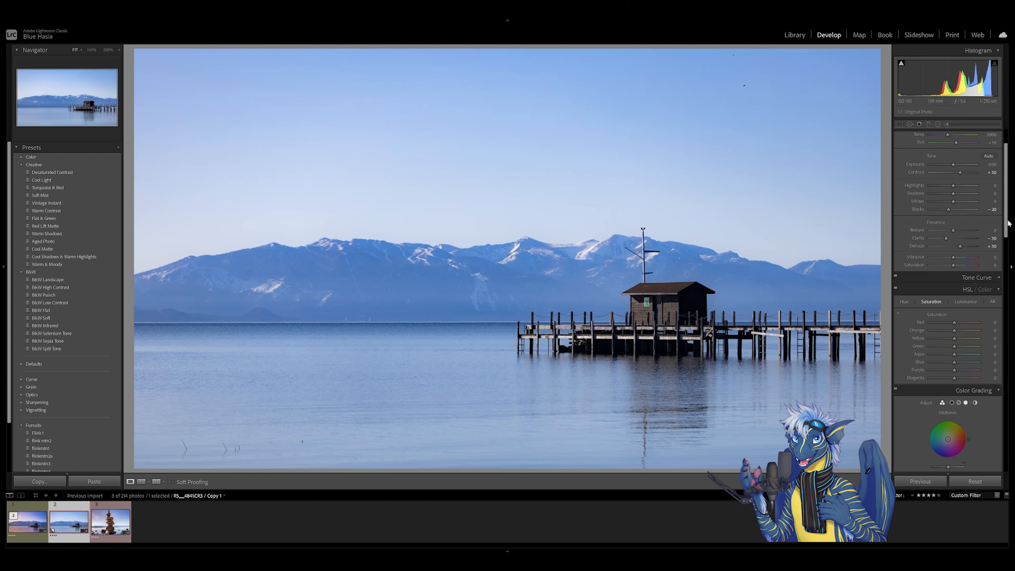
# Set the luminance noise reduction to 40 and the sharpening amount to 60.
pyautogui.moveTo(1007, 225); pyautogui.dragTo(1002, 311)
pyautogui.click(994, 307)
pyautogui.write('40')
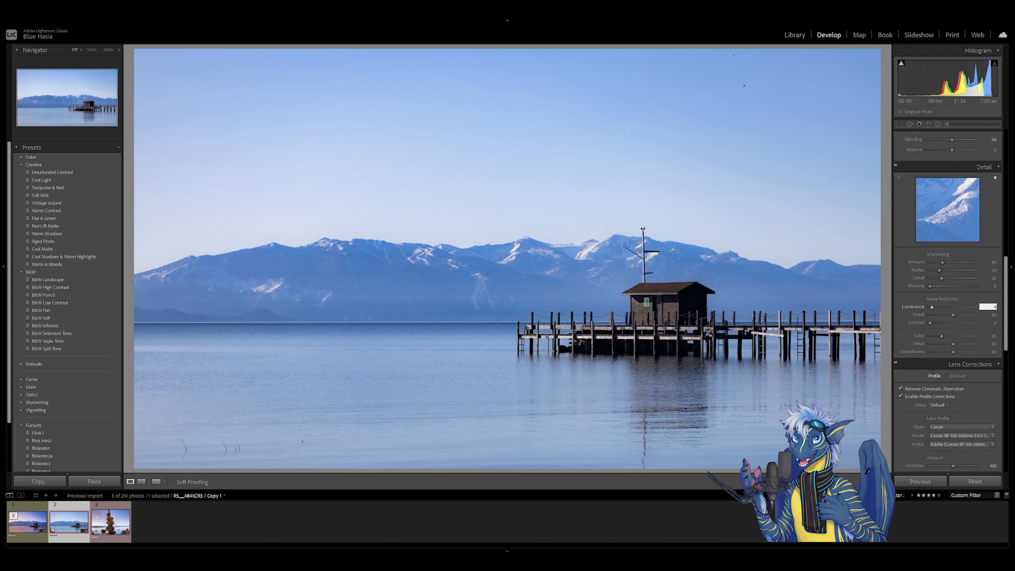
pyautogui.click(993, 262)
pyautogui.write('6')
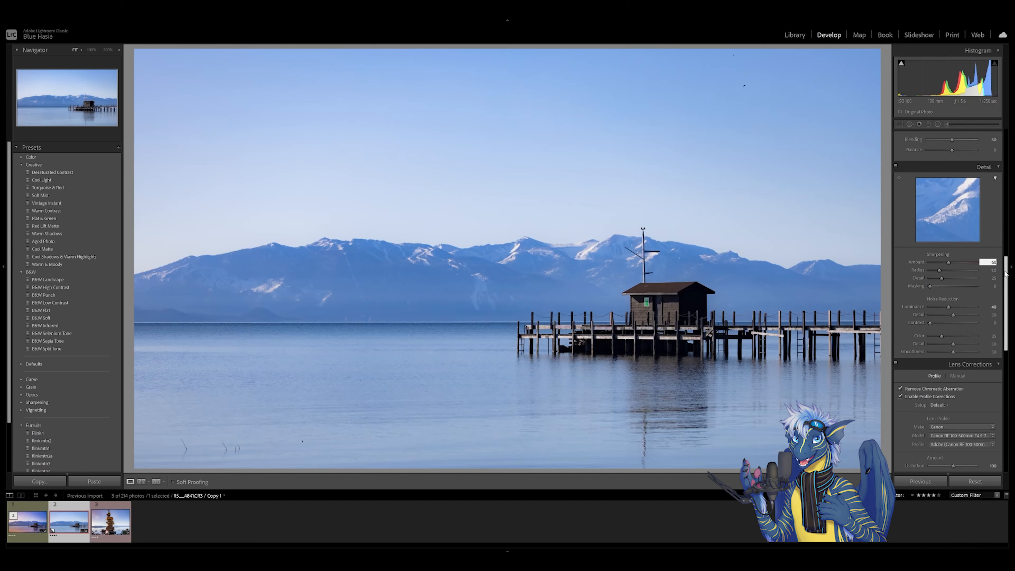
# Toggle the lens profile corrections to compare their effect, and leave both them and chromatic aberration removal turned off.
pyautogui.moveTo(1006, 276); pyautogui.dragTo(1006, 282)
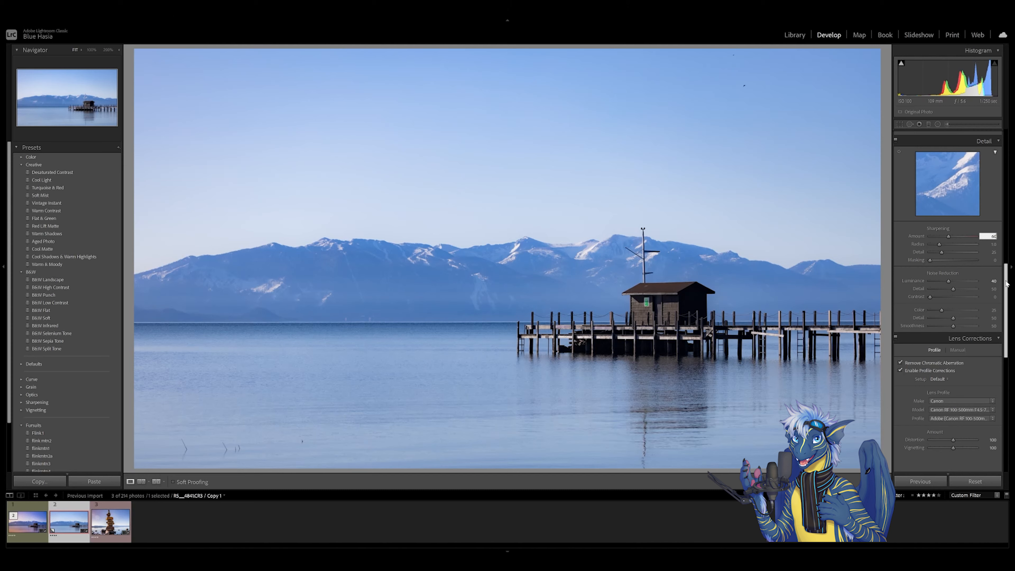
pyautogui.moveTo(1006, 282); pyautogui.dragTo(1006, 300)
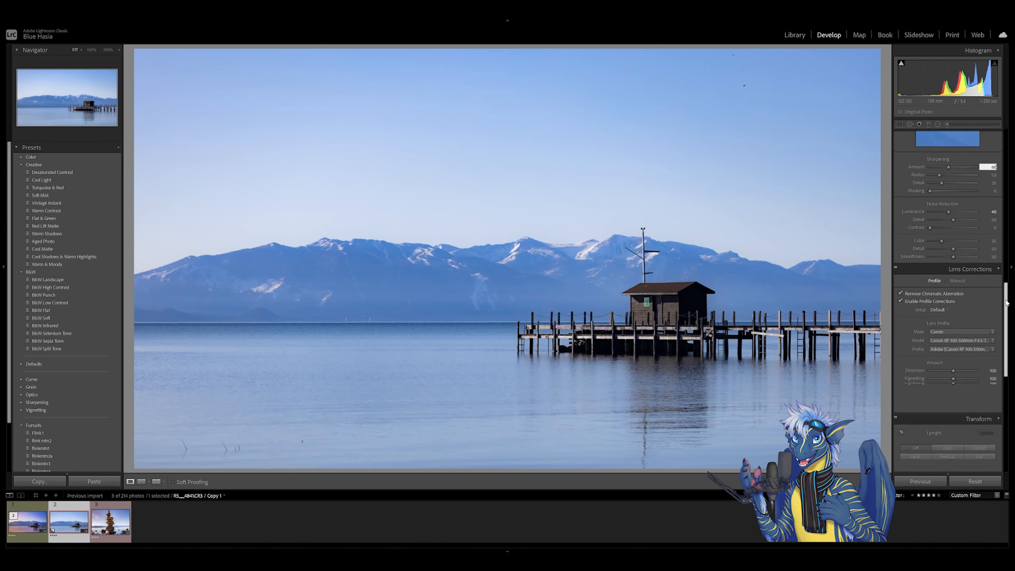
pyautogui.click(900, 302)
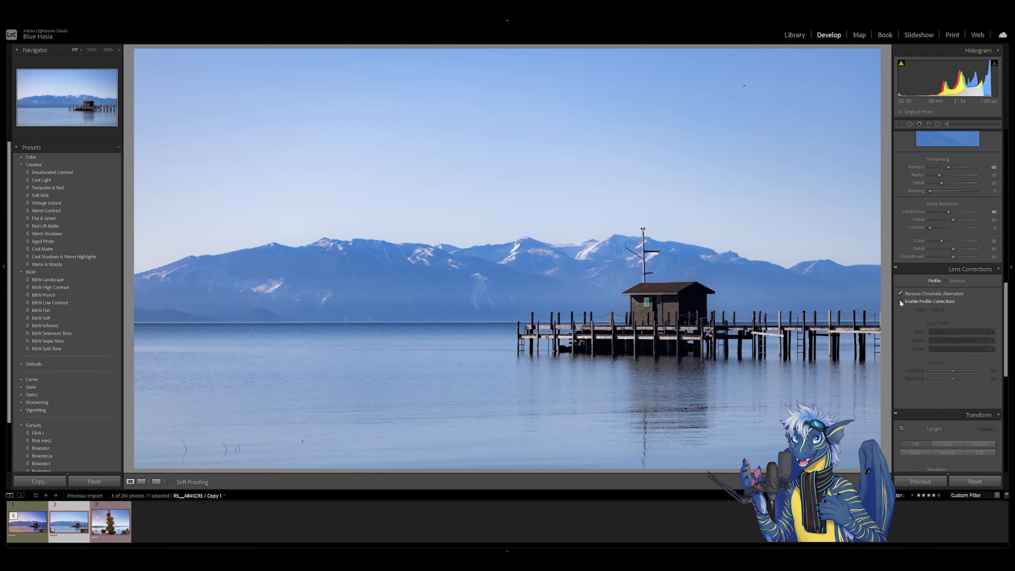
pyautogui.click(900, 302)
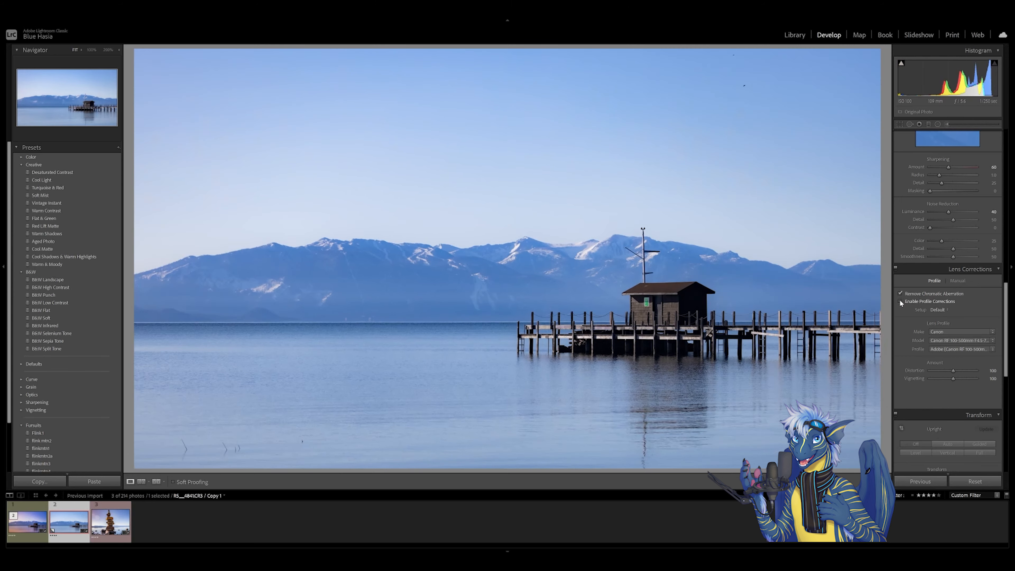
pyautogui.click(900, 302)
pyautogui.click(902, 294)
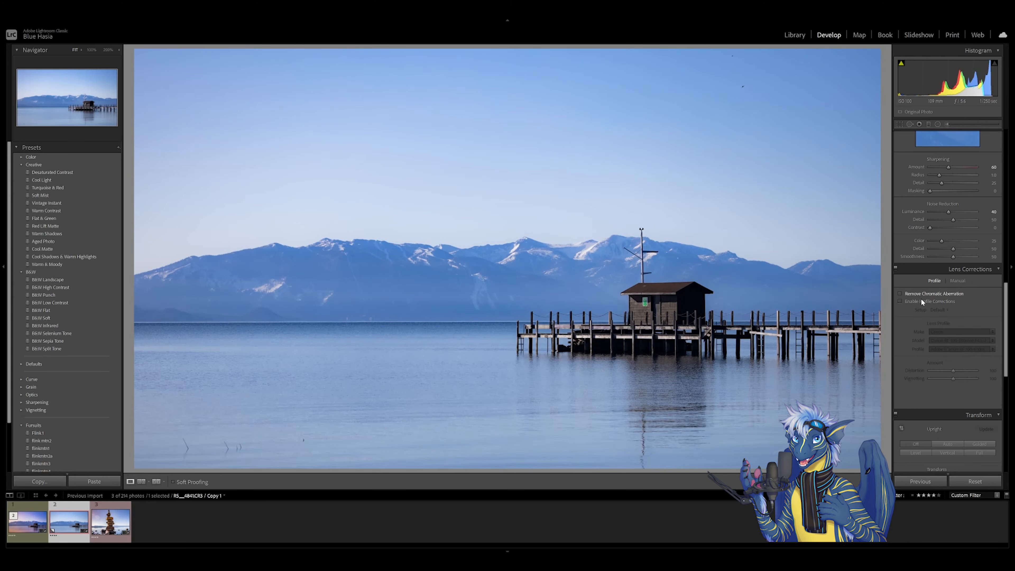
# Set the blue primary saturation to +50 in the camera calibration.
pyautogui.moveTo(1004, 318); pyautogui.dragTo(1003, 415)
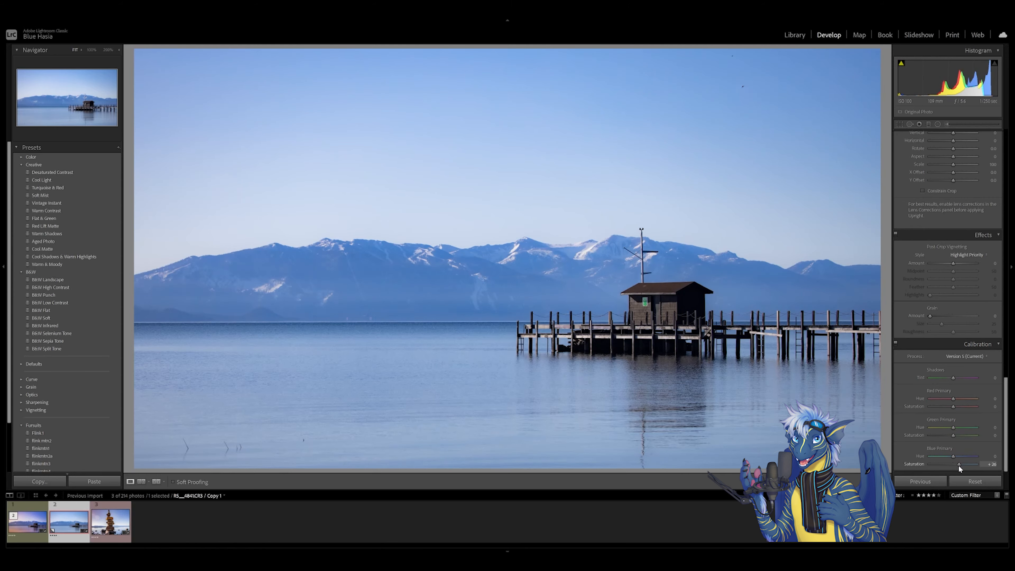
pyautogui.moveTo(958, 466); pyautogui.dragTo(963, 467)
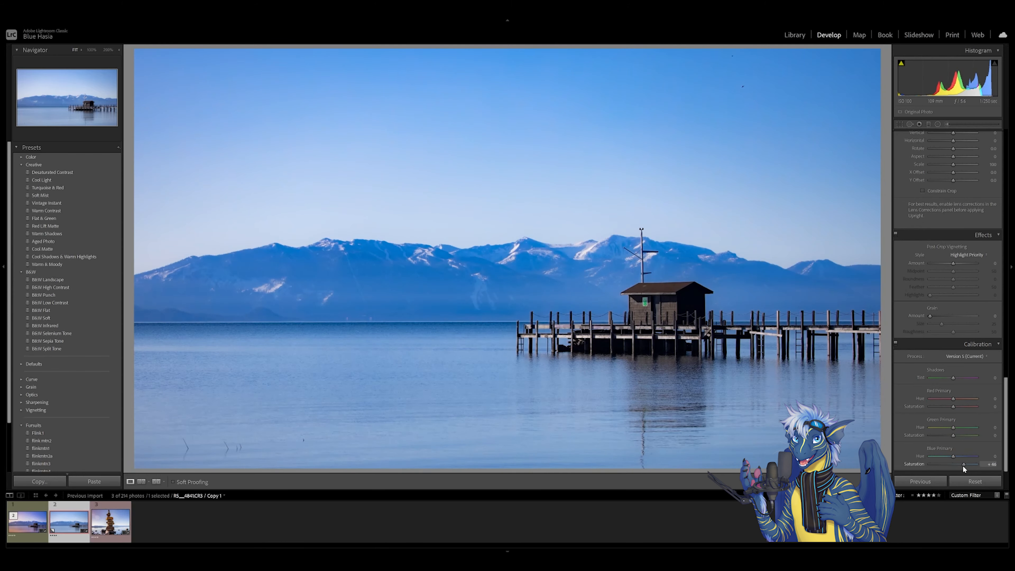
pyautogui.click(993, 464)
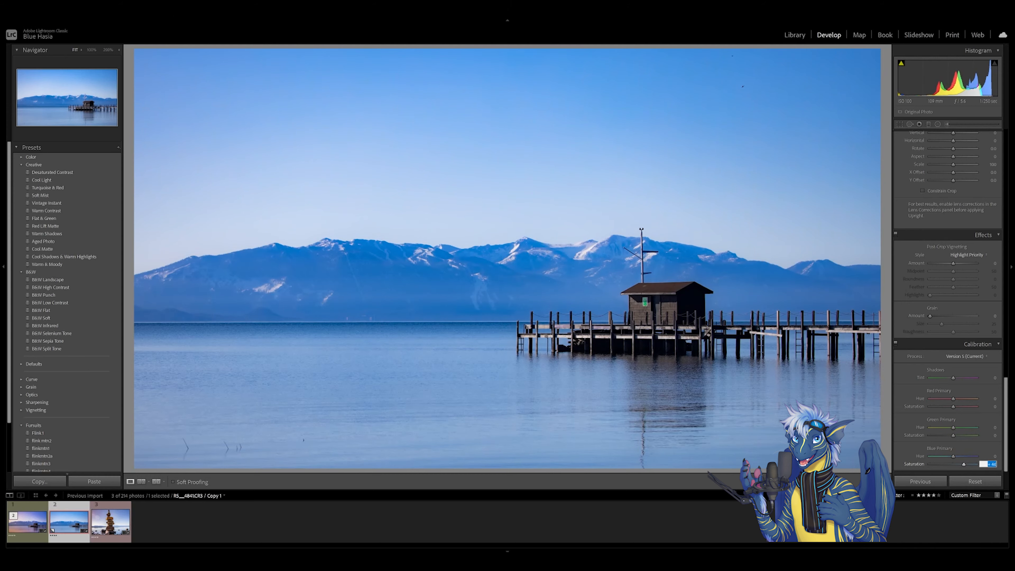
pyautogui.write('50')
# Try a saturation of 25 on the green primary and on the red primary, resetting each to 0.
pyautogui.click(988, 435)
pyautogui.write('25')
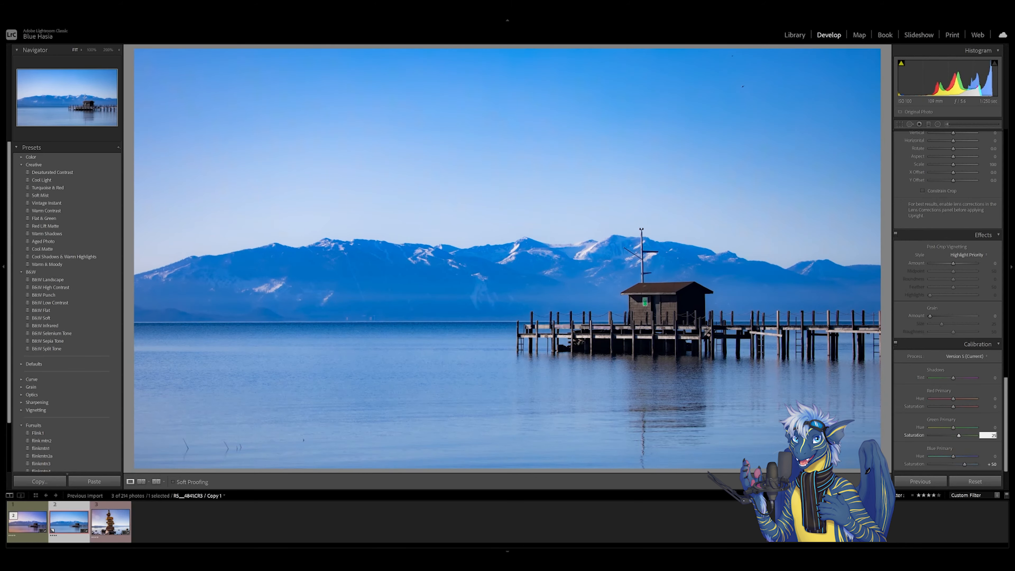
pyautogui.moveTo(988, 435); pyautogui.dragTo(1014, 438)
pyautogui.write('0')
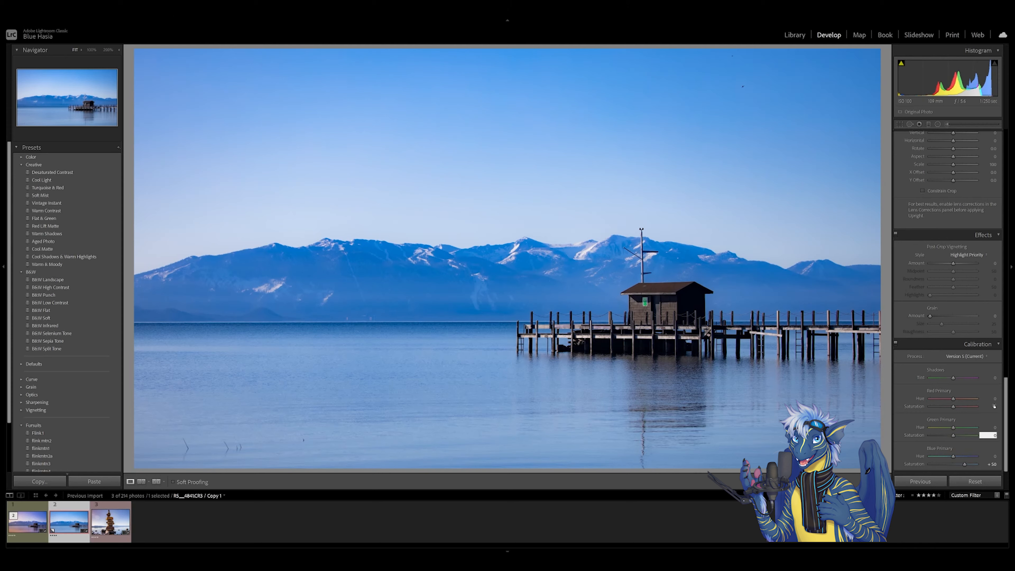
pyautogui.click(993, 406)
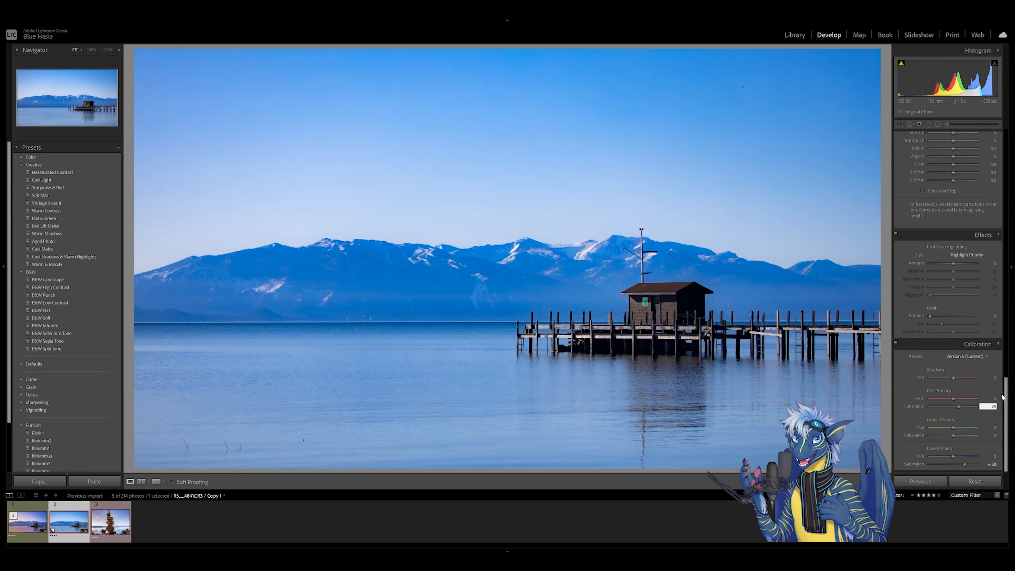
pyautogui.doubleClick(993, 406)
pyautogui.write('0')
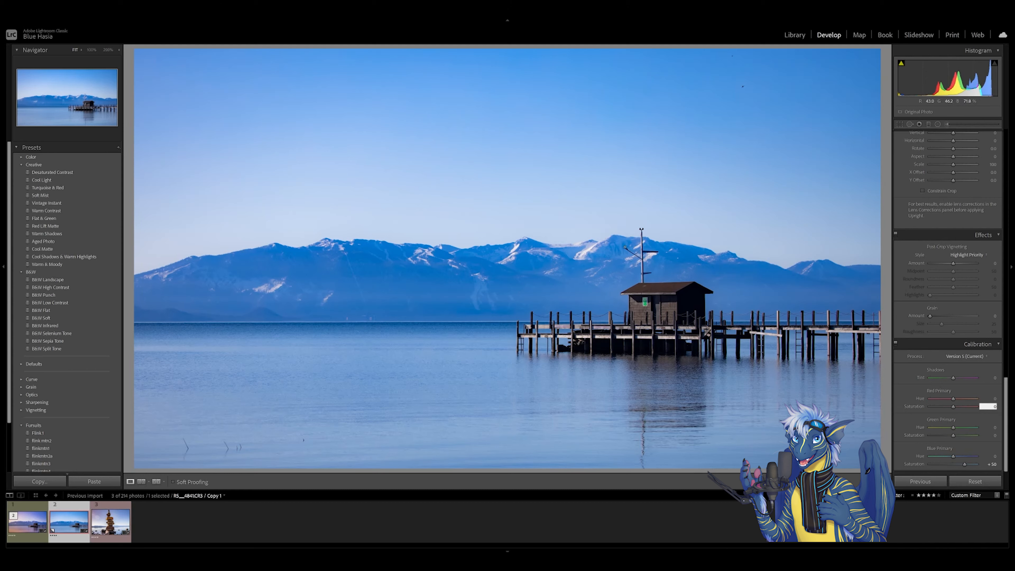
# Reduce the saturation of the blue color range to about -25 in the HSL adjustments.
pyautogui.moveTo(1006, 406); pyautogui.dragTo(1006, 394)
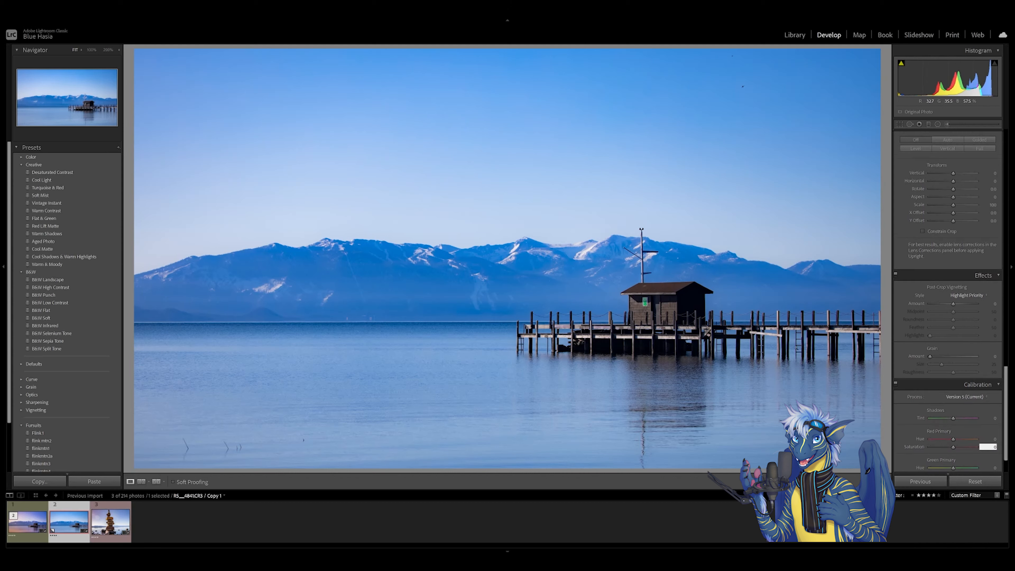
pyautogui.moveTo(1007, 391); pyautogui.dragTo(992, 177)
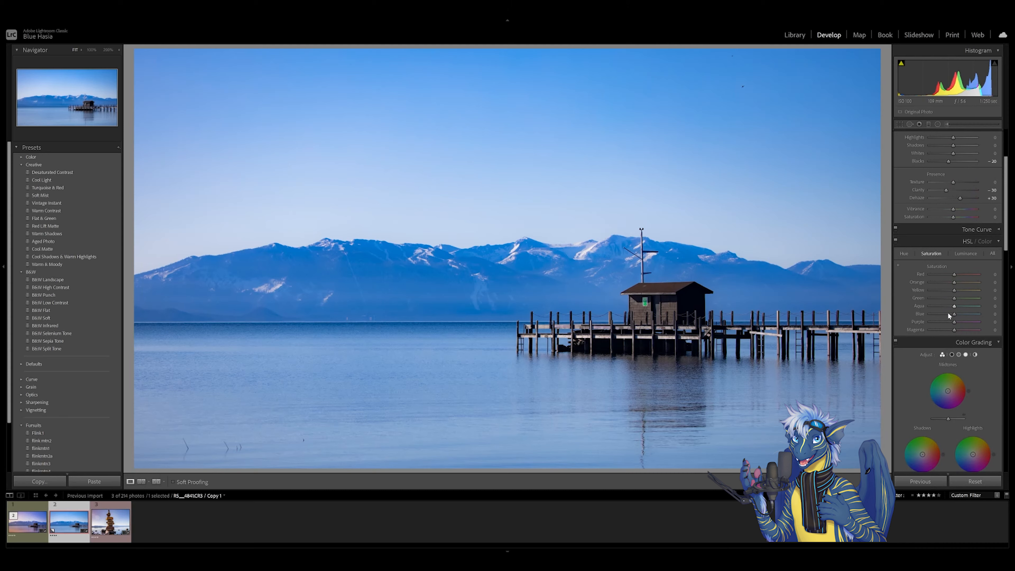
pyautogui.moveTo(953, 313); pyautogui.dragTo(948, 312)
pyautogui.scroll(-1, 949, 313)
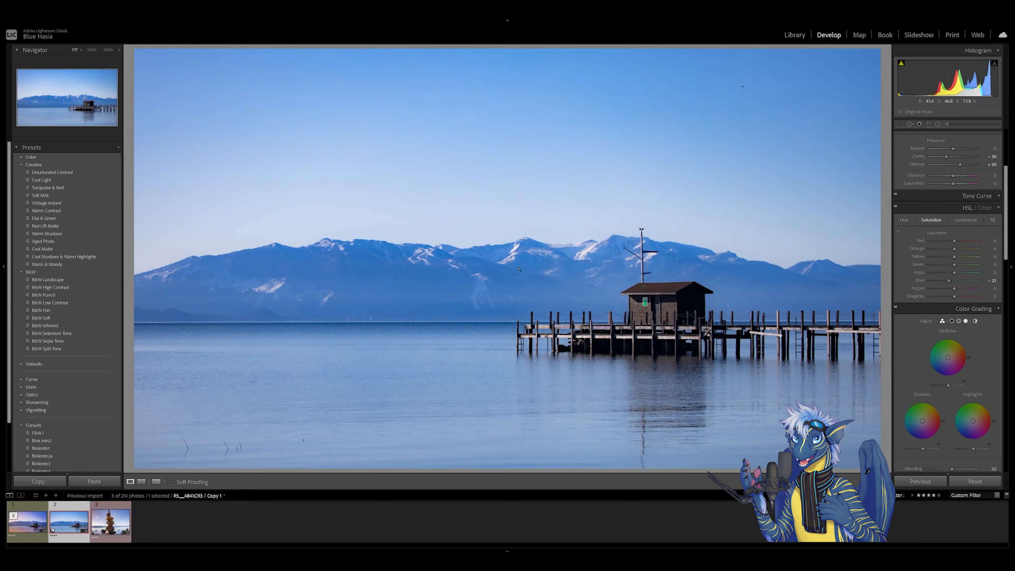
pyautogui.scroll(3, 1005, 247)
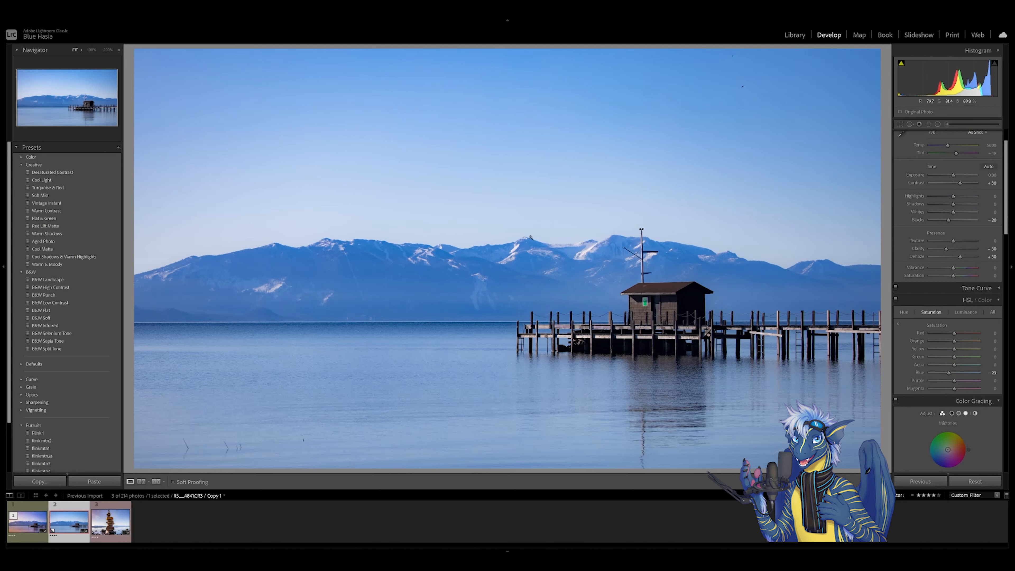
pyautogui.scroll(1, 1006, 227)
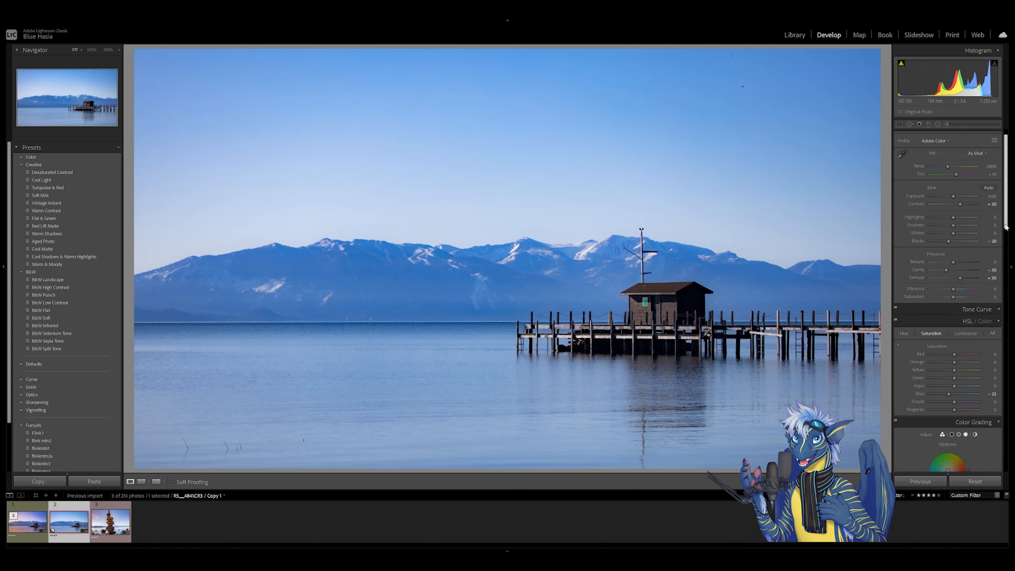
# Add a graduated filter with its individual effect settings expanded, running diagonally from the photo's upper-left corner toward the lower right past the pier house.
pyautogui.scroll(1, 1006, 226)
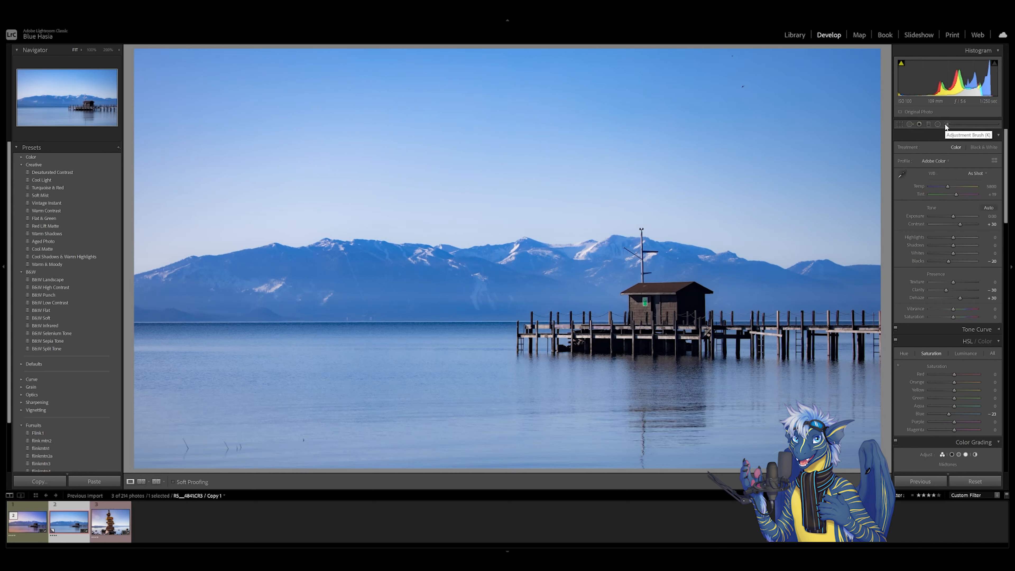
pyautogui.click(929, 125)
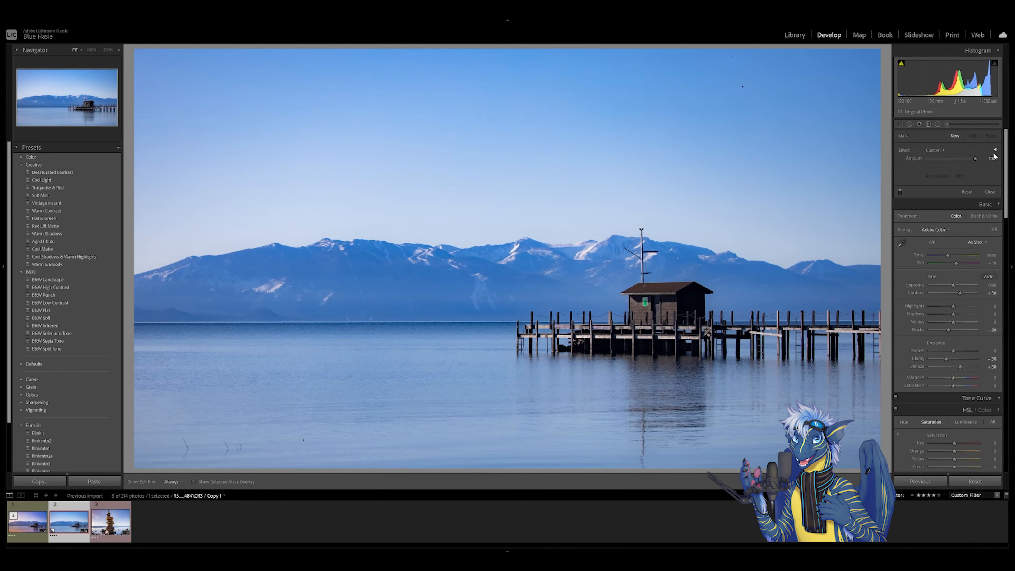
pyautogui.click(994, 151)
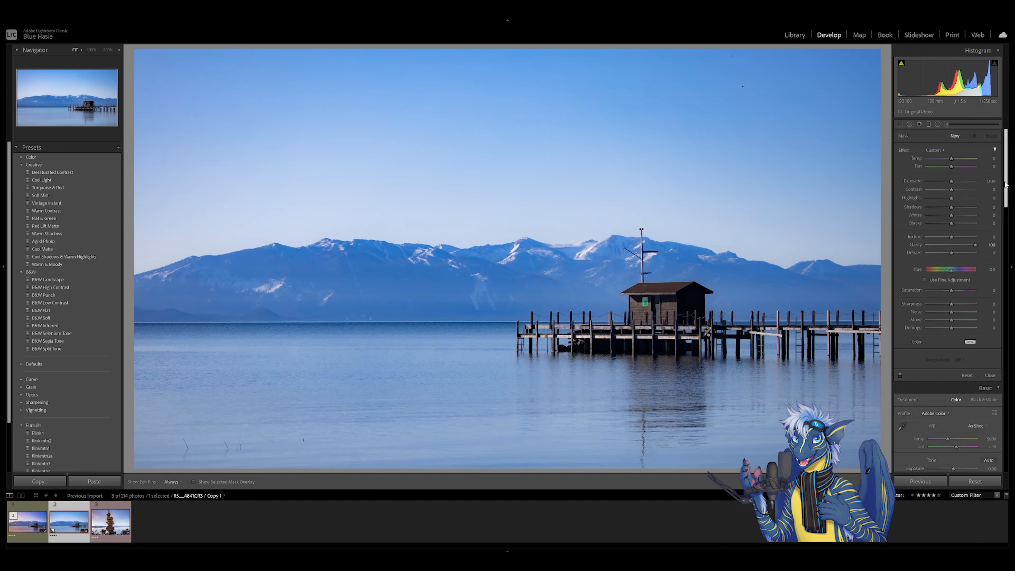
pyautogui.moveTo(1006, 176); pyautogui.dragTo(1005, 176)
pyautogui.moveTo(142, 69); pyautogui.dragTo(773, 365)
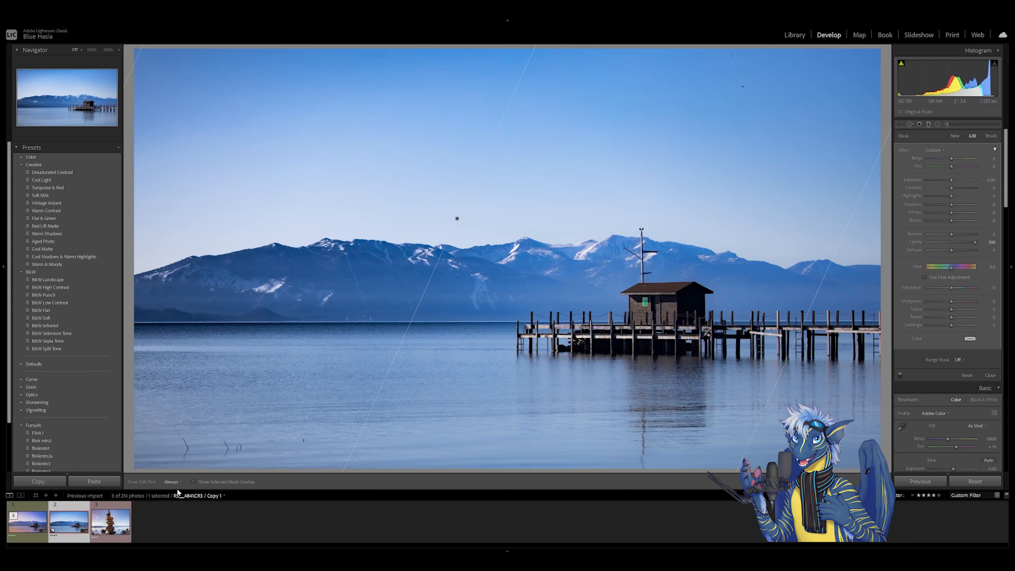
# Check the diagonal gradient's coverage with the mask overlay and try a saturation of 100 on it.
pyautogui.click(194, 481)
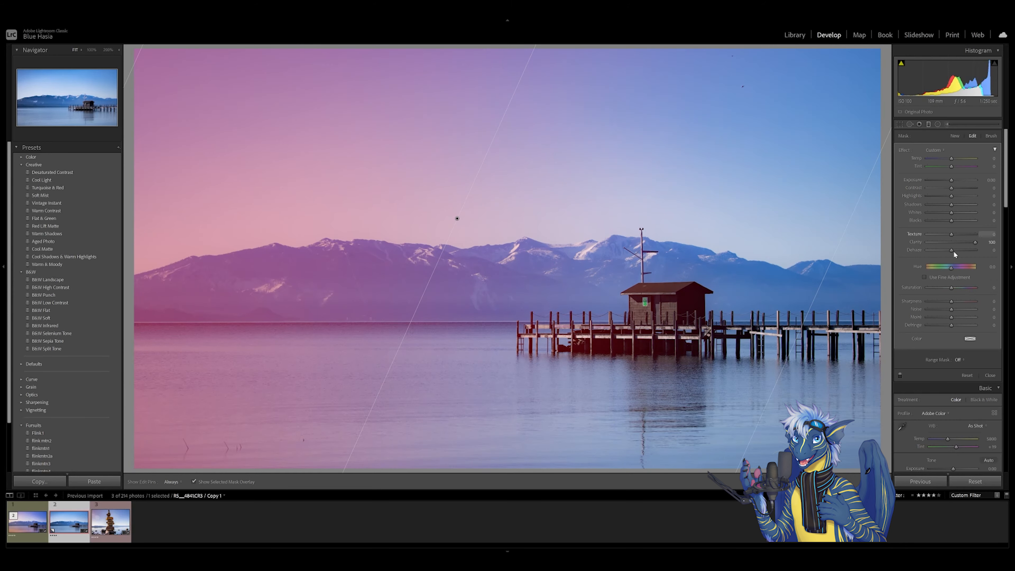
pyautogui.moveTo(951, 287); pyautogui.dragTo(974, 288)
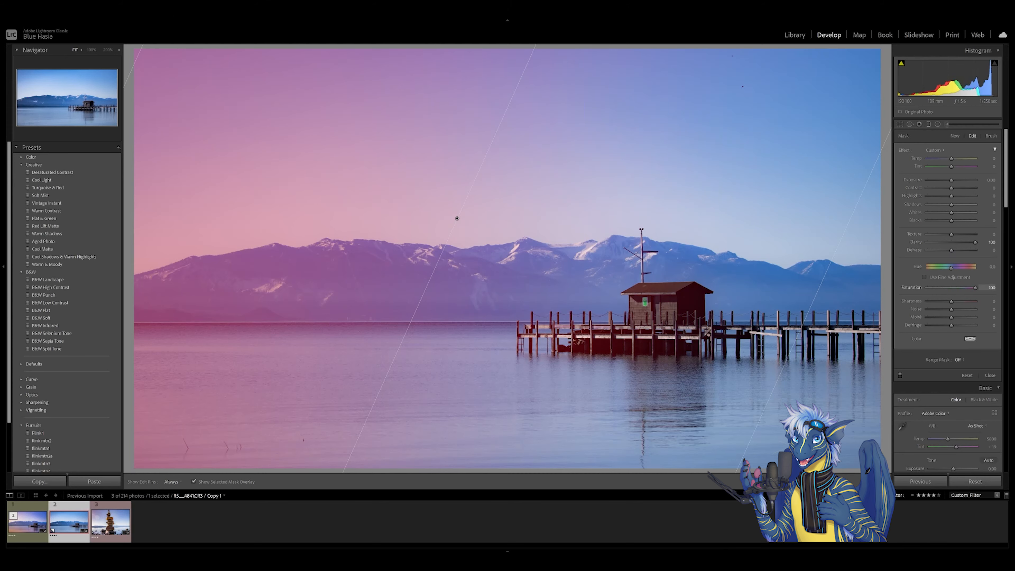
pyautogui.click(194, 481)
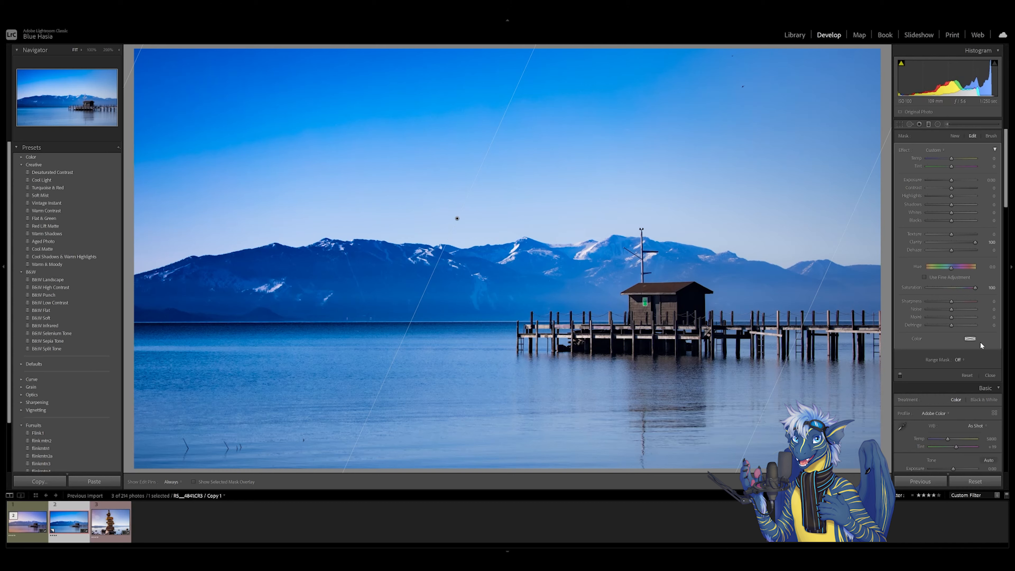
# Apply the Sunset sky effect preset to the diagonal gradient, set its saturation to 0, and compare with the finished photo.
pyautogui.click(931, 152)
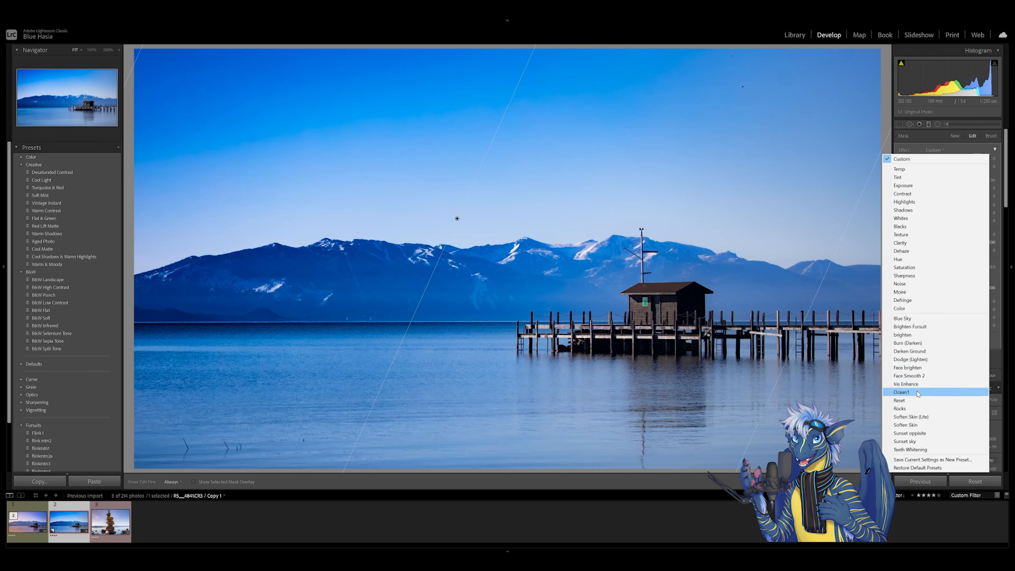
pyautogui.click(918, 441)
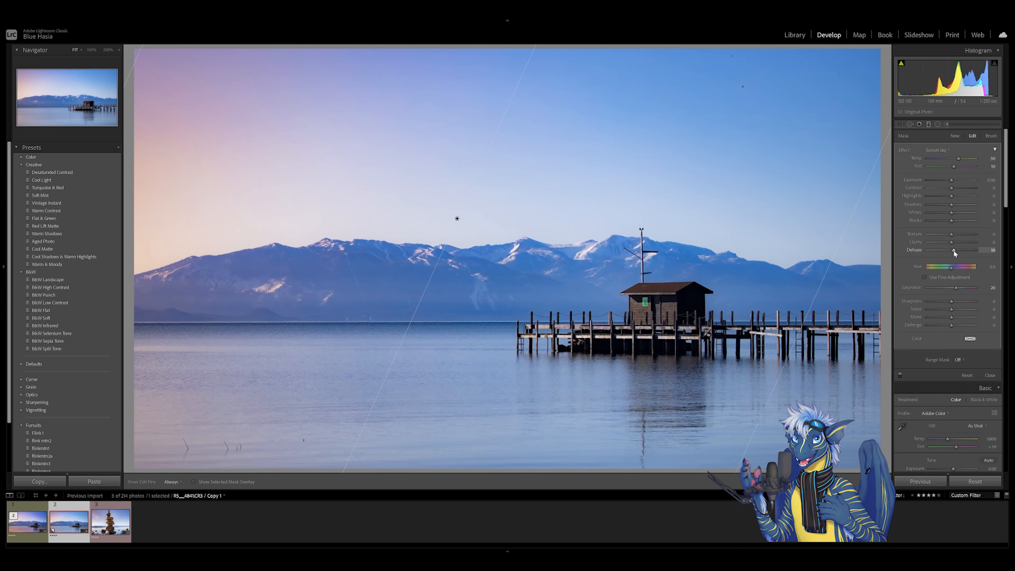
pyautogui.click(986, 287)
pyautogui.write('0')
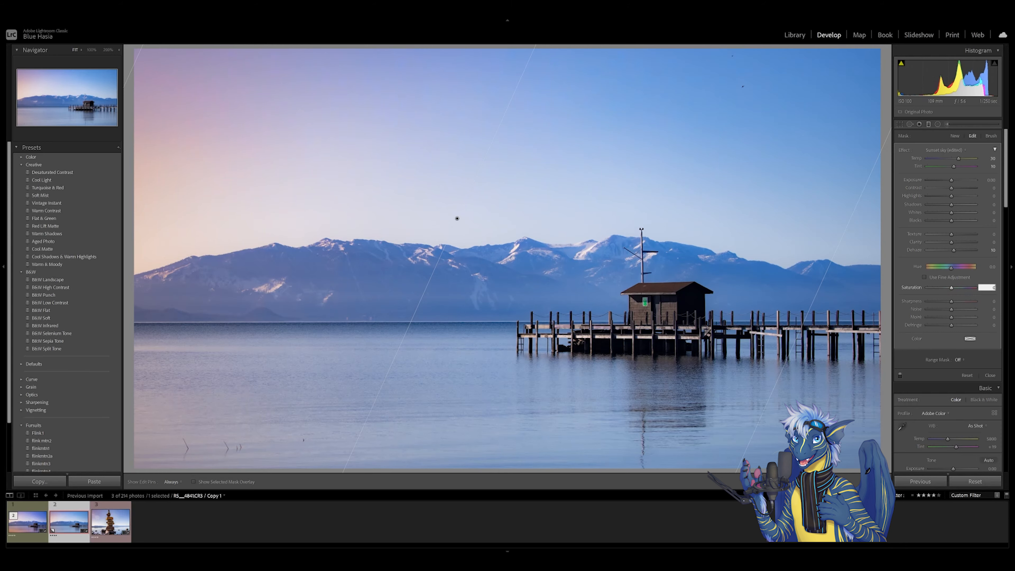
pyautogui.click(30, 521)
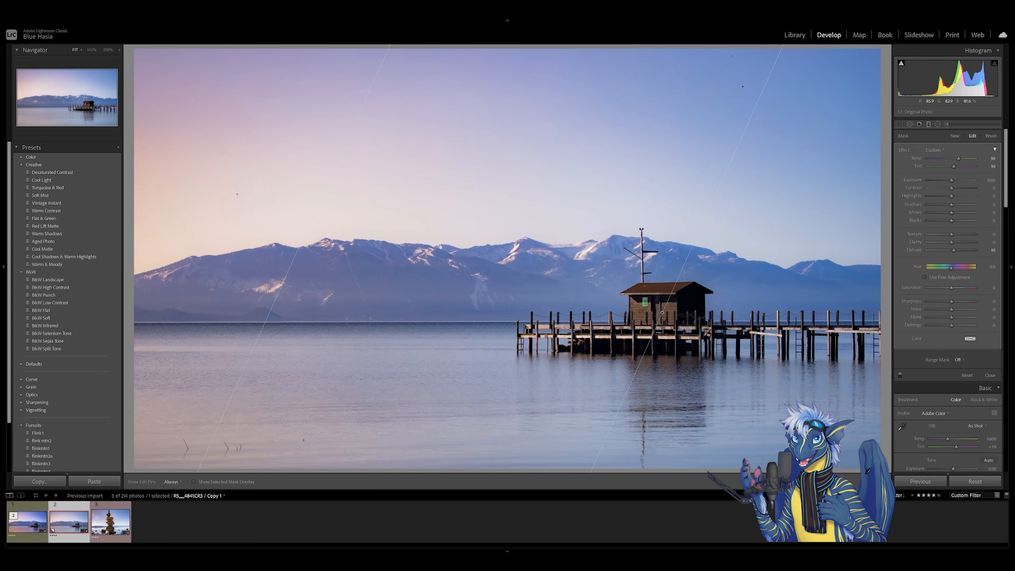
# Add a second graduated filter using the Sunset opposite preset, running from the photo's right edge across to the water near the left side.
pyautogui.click(953, 136)
pyautogui.click(931, 150)
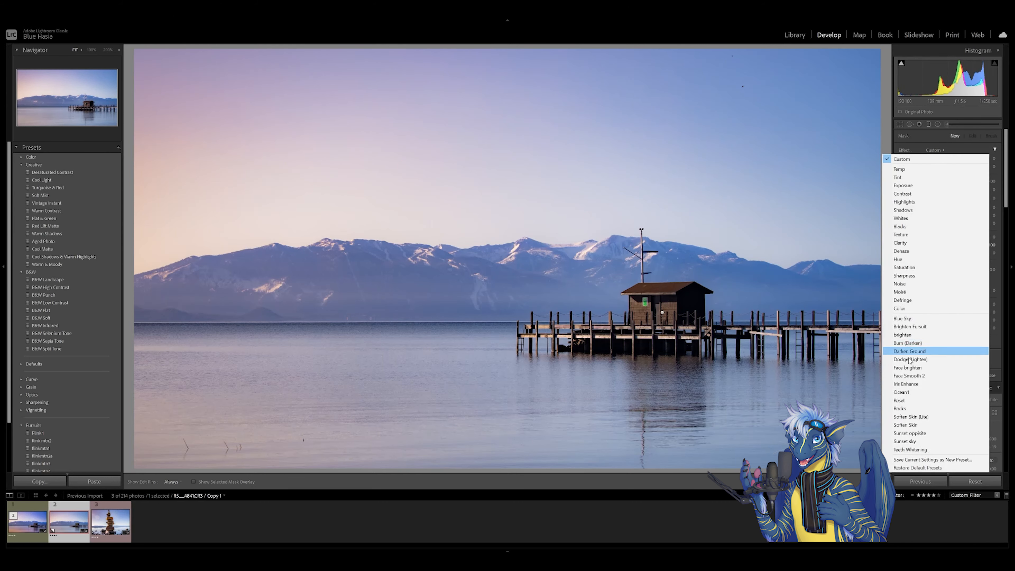
pyautogui.click(909, 435)
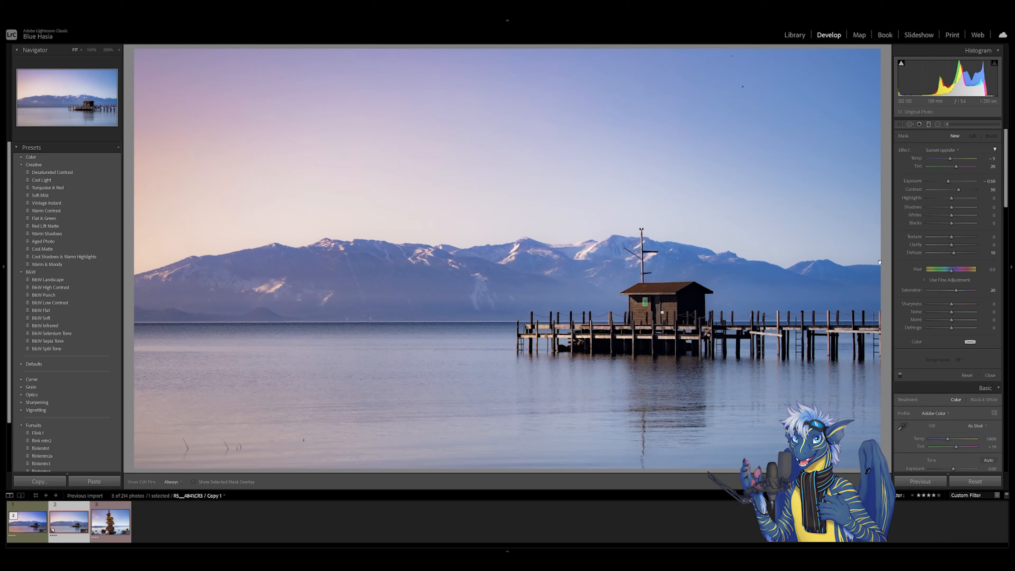
pyautogui.moveTo(879, 261); pyautogui.dragTo(240, 393)
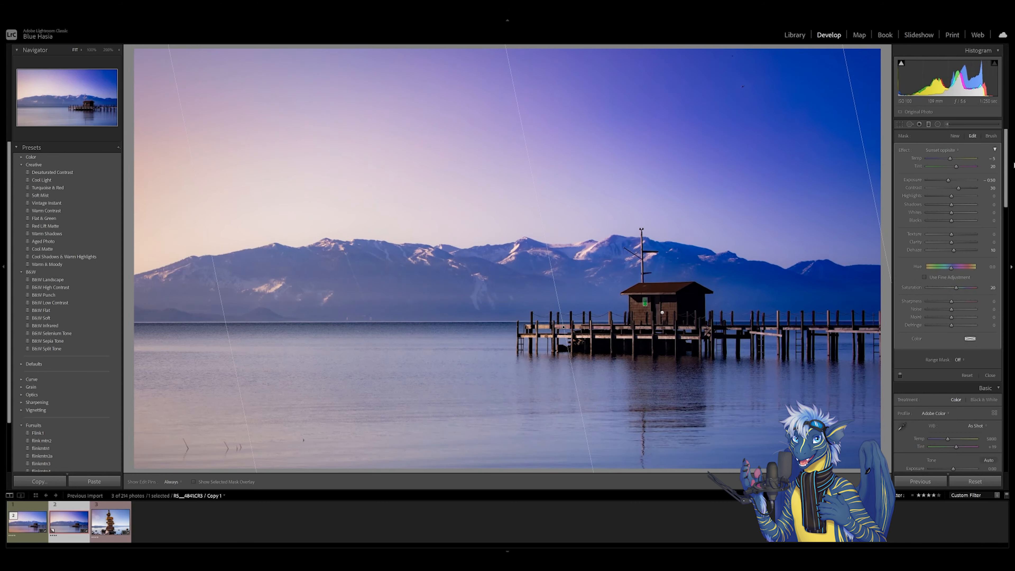
# Try lower overall effect amounts on the Sunset opposite gradient.
pyautogui.click(995, 150)
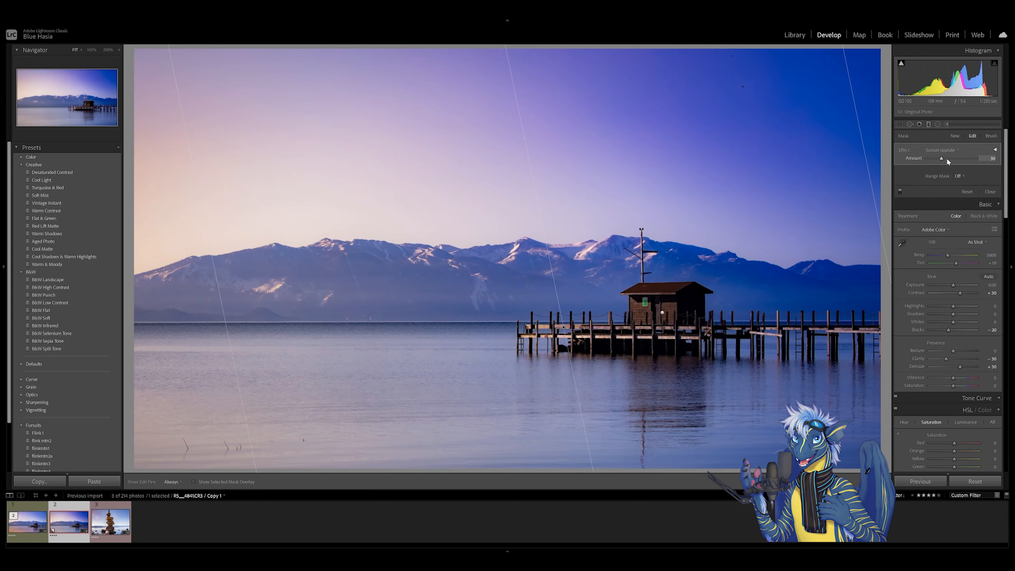
pyautogui.moveTo(939, 157); pyautogui.dragTo(900, 161)
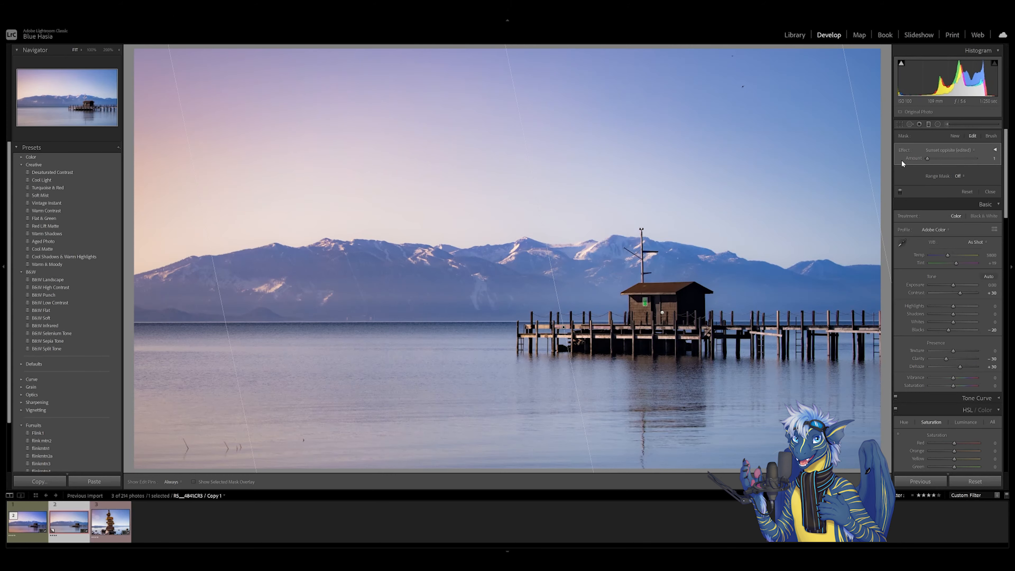
pyautogui.click(992, 157)
pyautogui.write('15')
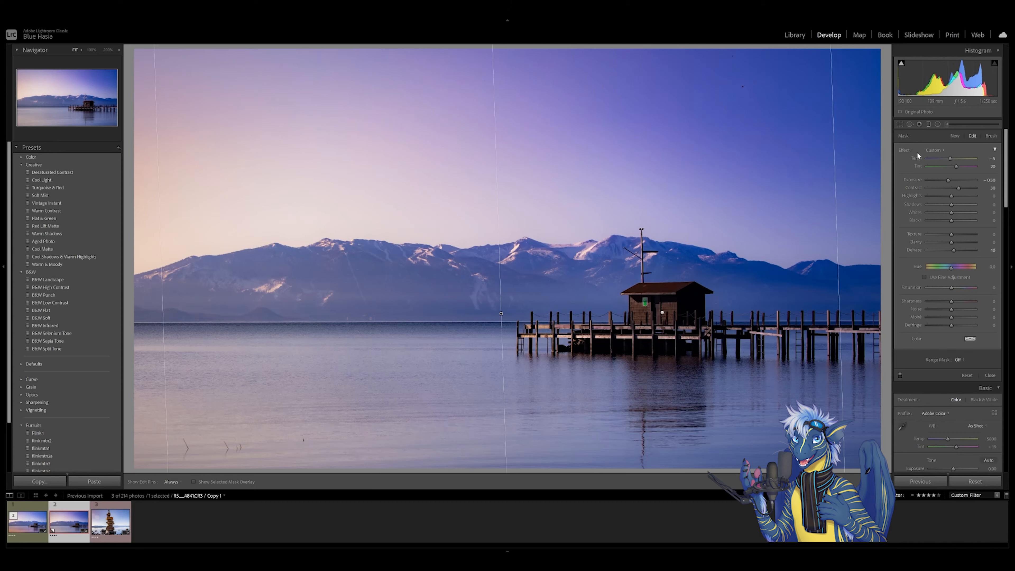
# Add a third graduated filter using the Sunset sky preset, running straight up from the photo's bottom edge to the horizon over the water.
pyautogui.click(954, 135)
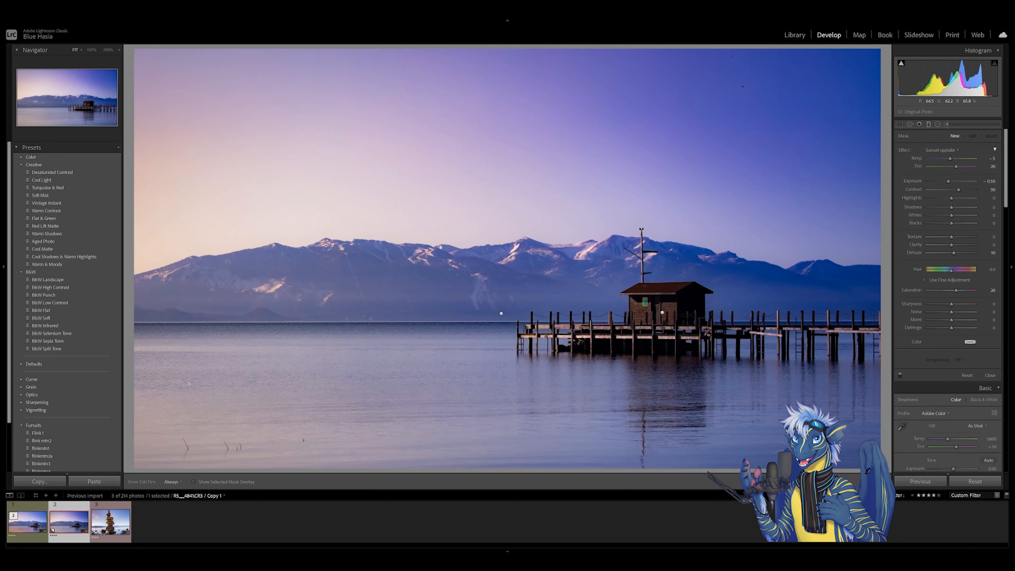
pyautogui.click(932, 150)
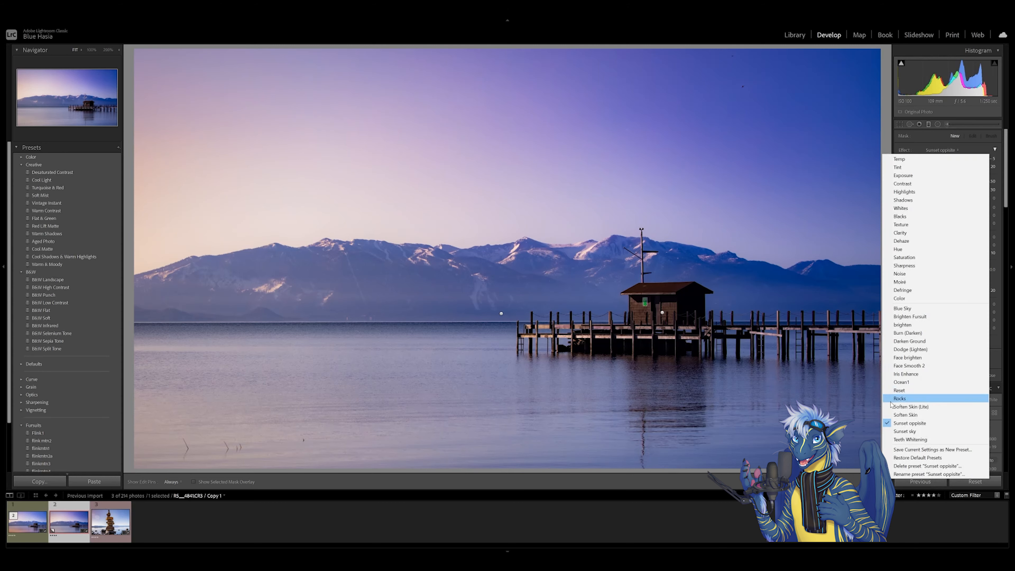
pyautogui.click(904, 431)
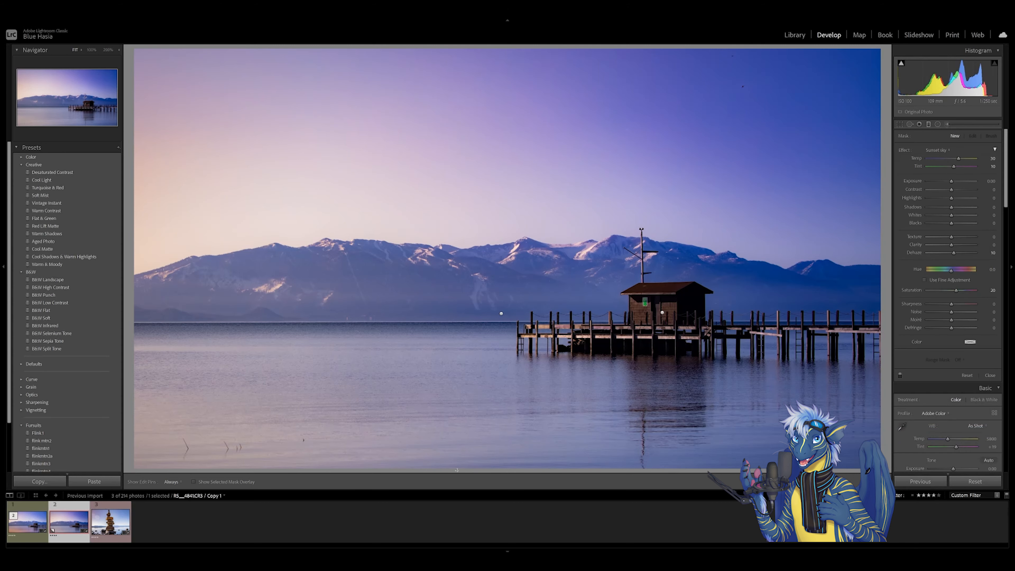
pyautogui.moveTo(500, 473)
pyautogui.mouseDown()
pyautogui.moveTo(493, 315)
pyautogui.moveTo(506, 291)
pyautogui.moveTo(504, 322)
pyautogui.mouseUp()
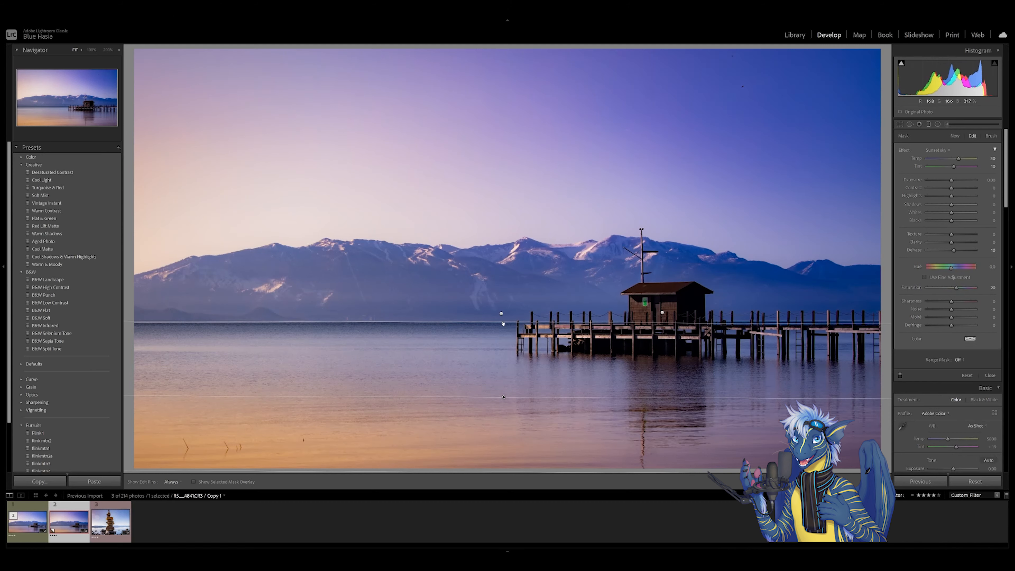
# Set the water gradient's contrast to 30 and lower its blacks to about -15.
pyautogui.press('m')
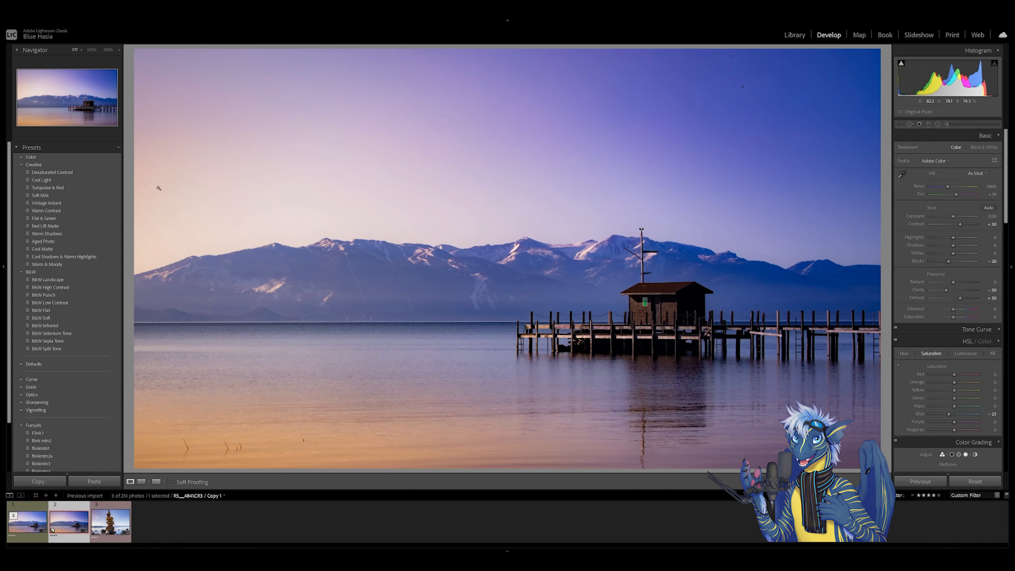
pyautogui.press('m')
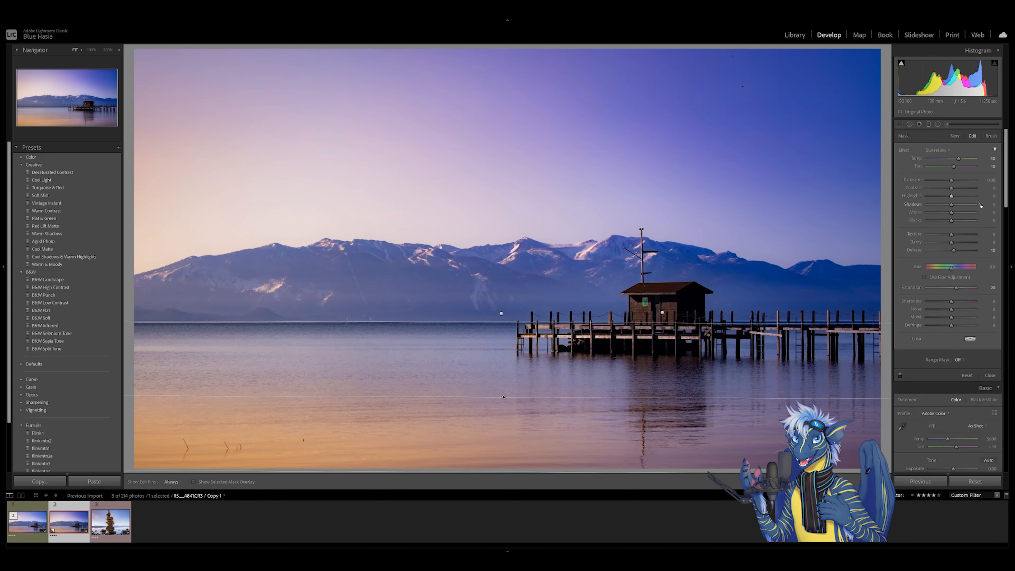
pyautogui.click(987, 188)
pyautogui.write('30')
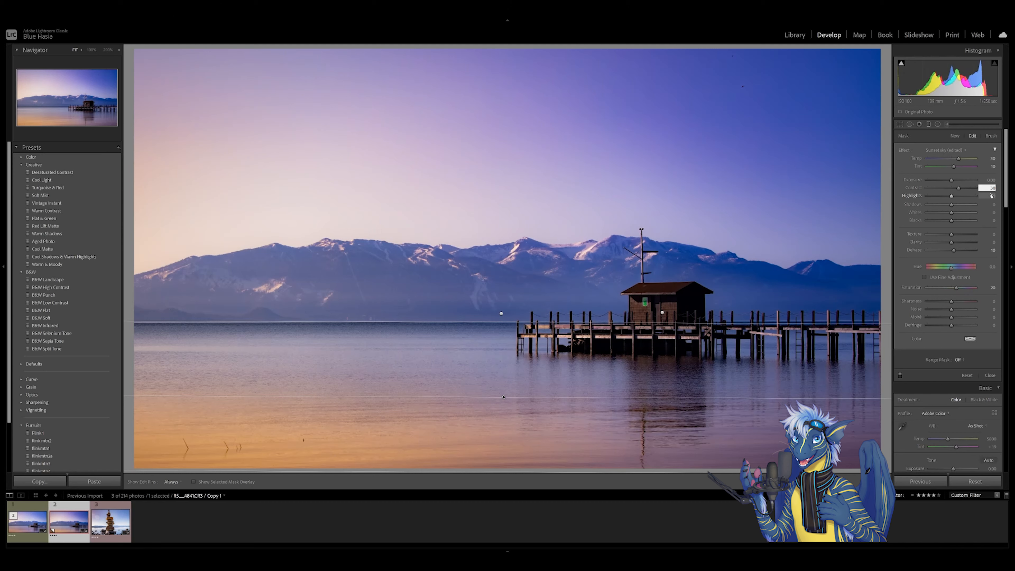
pyautogui.moveTo(951, 220); pyautogui.dragTo(947, 219)
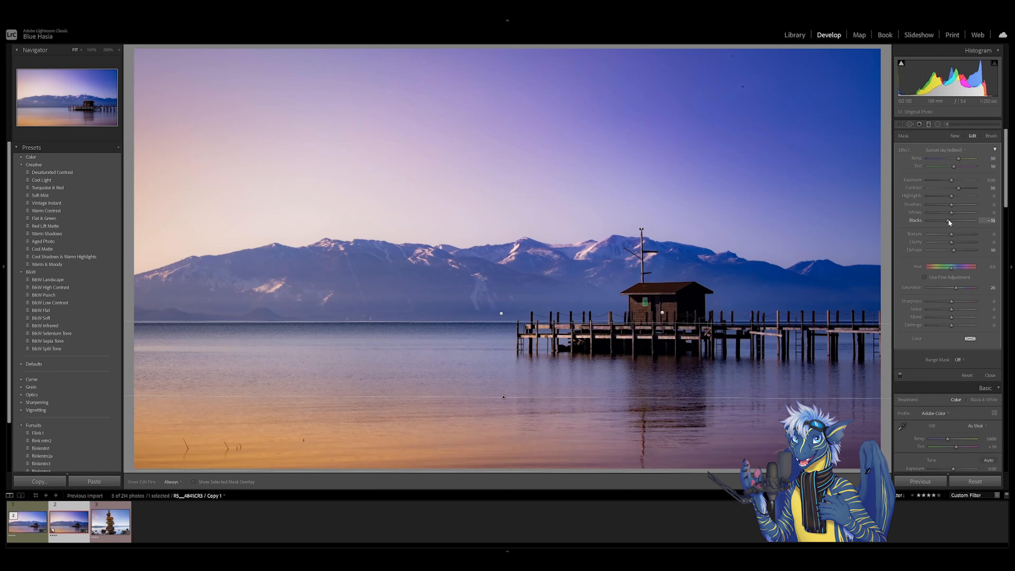
# Set the water gradient's texture to 30 and its clarity to 20.
pyautogui.click(996, 235)
pyautogui.write('30')
pyautogui.press('Tab')
pyautogui.write('20')
# Compare the edited virtual copy back and forth with the finished photo, and close the graduated filter editing.
pyautogui.click(28, 529)
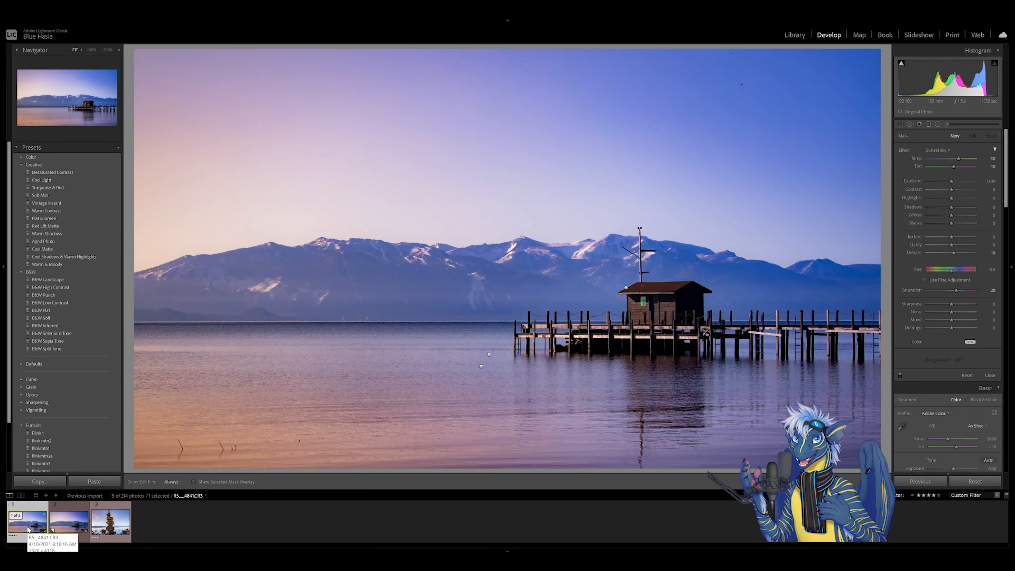
pyautogui.click(74, 530)
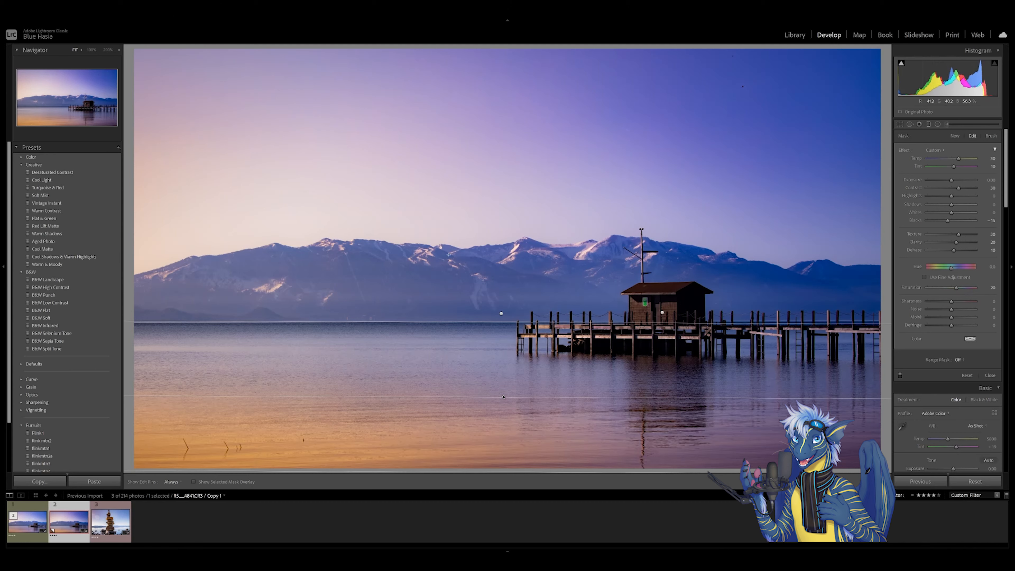
pyautogui.click(33, 527)
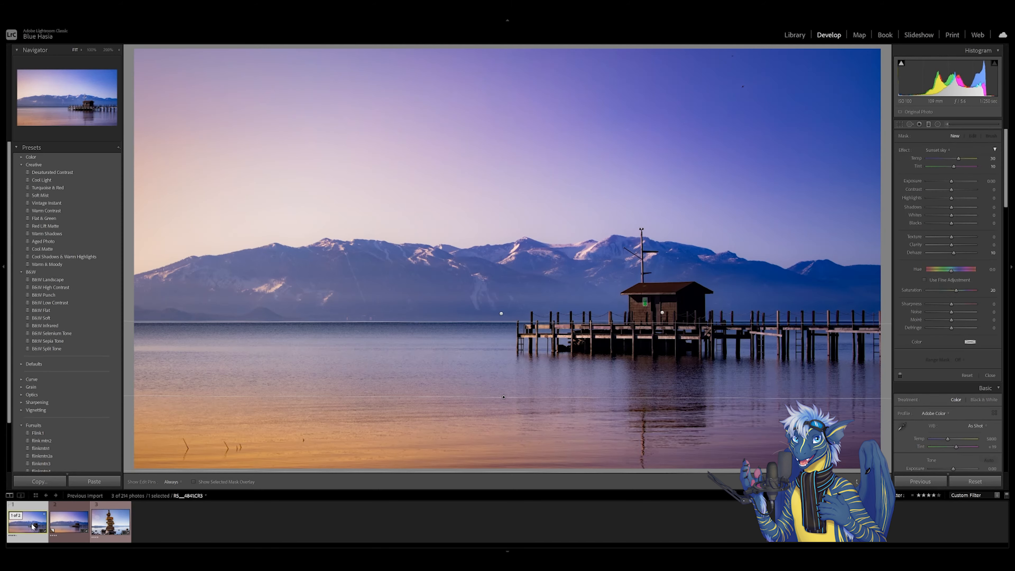
pyautogui.click(53, 533)
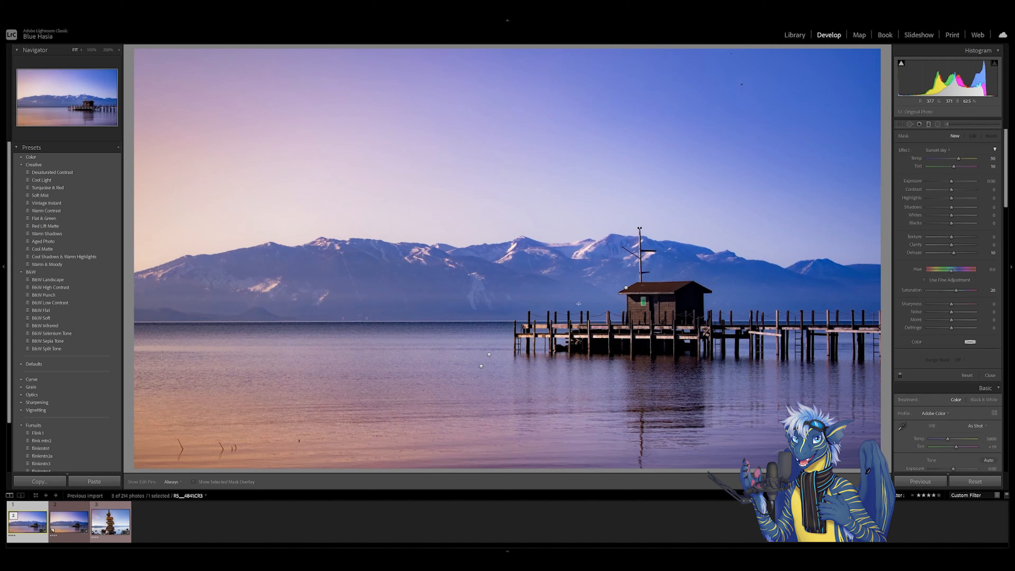
pyautogui.click(81, 521)
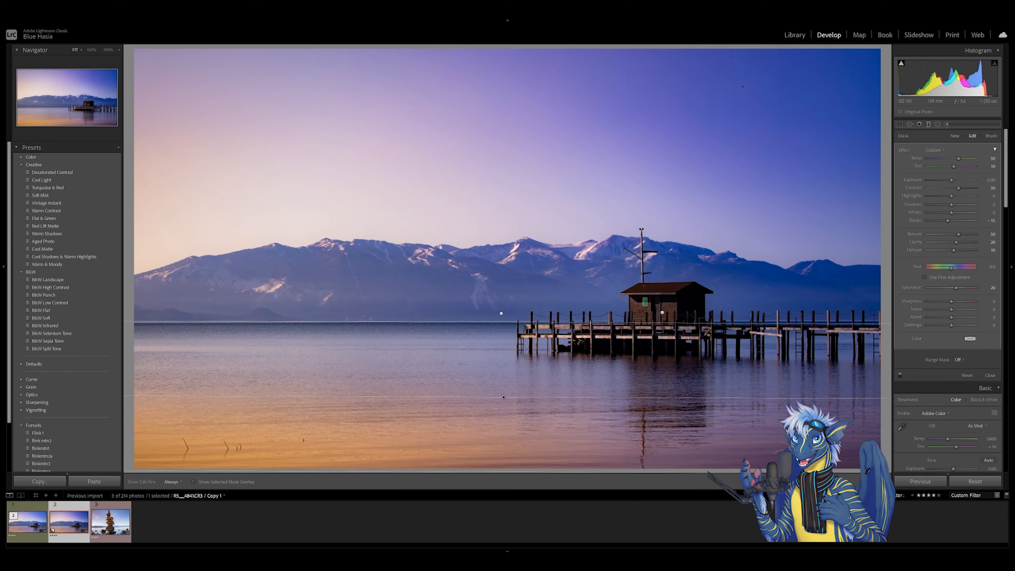
pyautogui.click(870, 482)
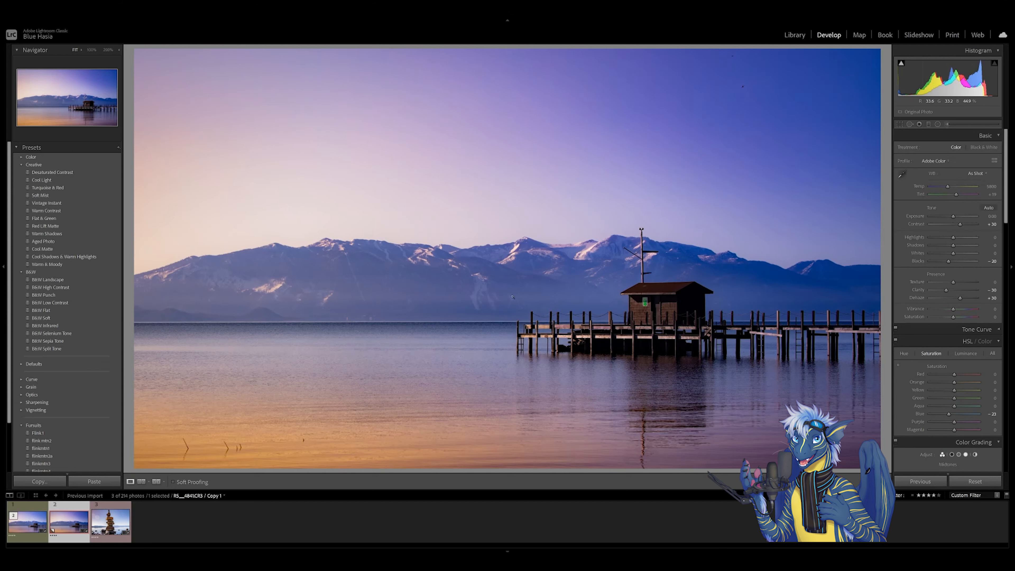